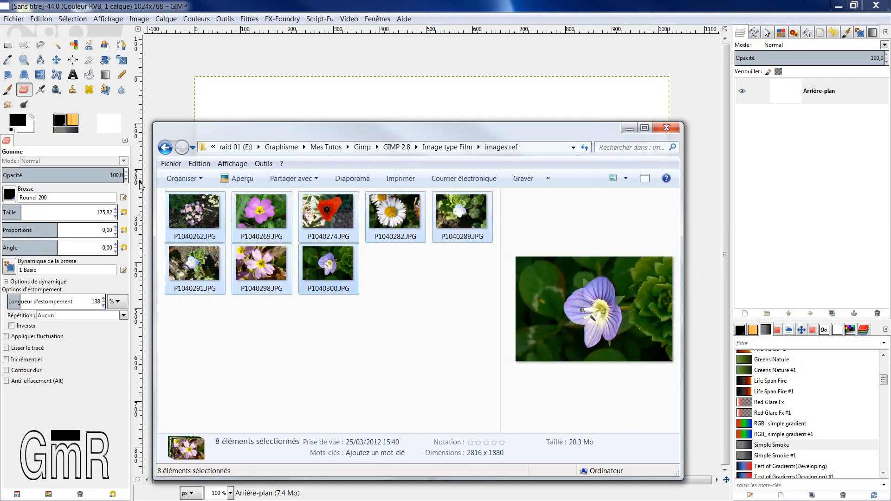
Add the eight flower photos from the images ref folder as layers, and delete the white Arrière-plan layer.
{"action": "left_click_drag", "start_coordinate": [185, 212], "coordinate": [767, 173]}
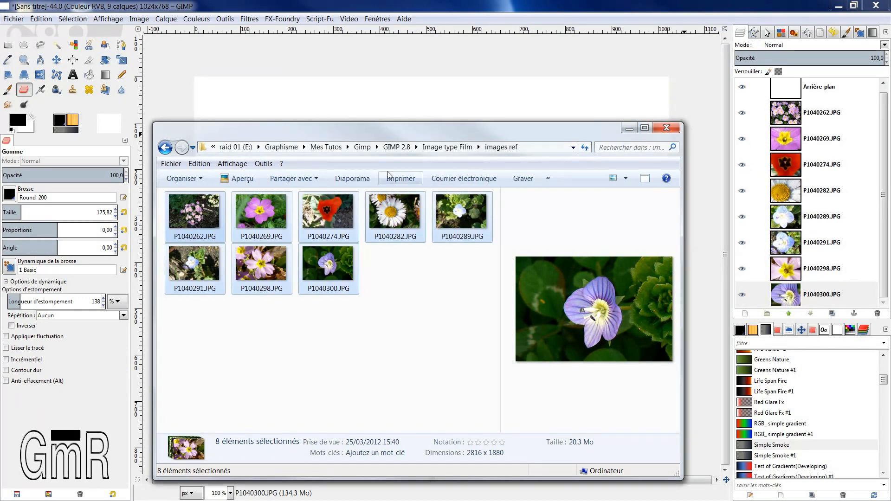
{"action": "left_click", "coordinate": [472, 149]}
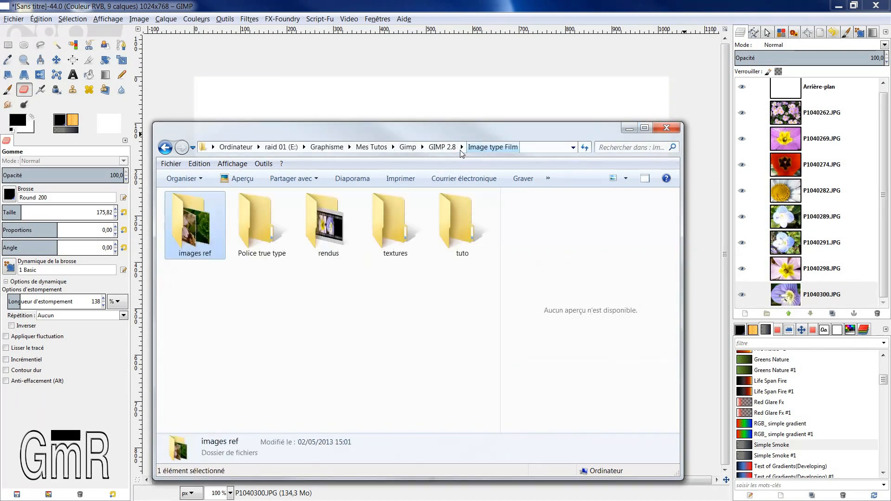
{"action": "left_click", "coordinate": [630, 128]}
{"action": "left_click", "coordinate": [797, 94]}
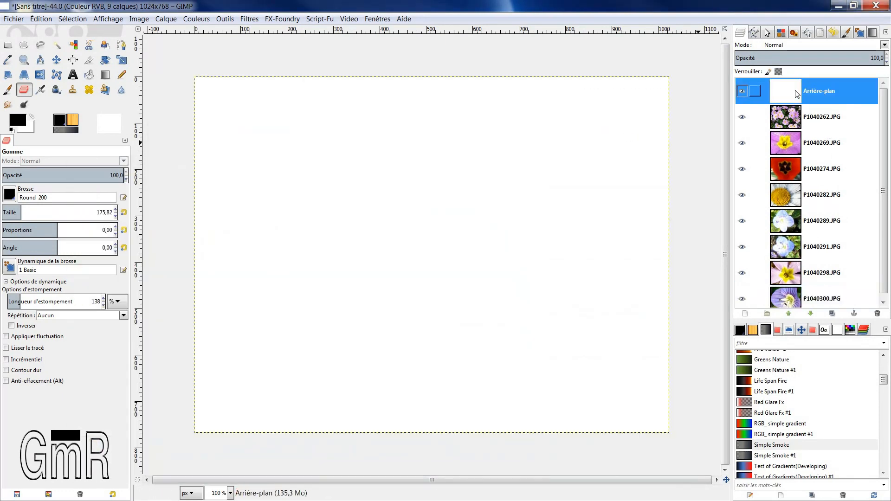
{"action": "left_click", "coordinate": [877, 314]}
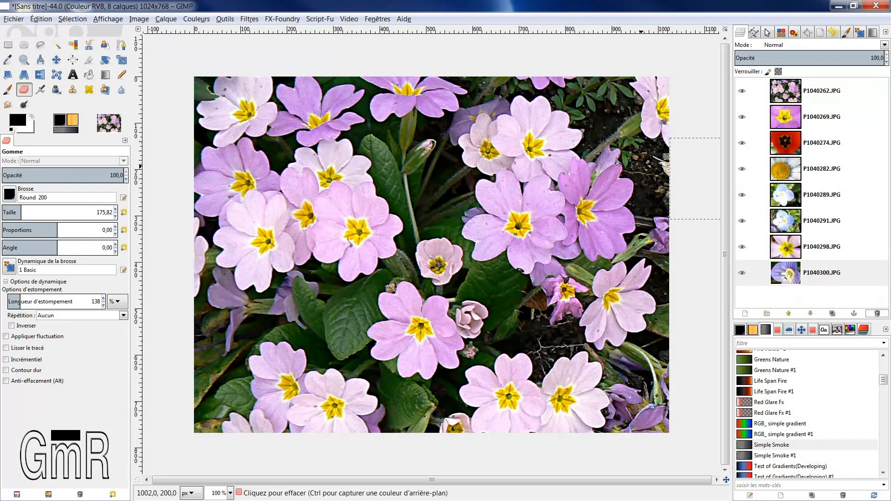
Generate a film strip from the eight photo layers with the Film filter, keeping its preset options.
{"action": "left_click", "coordinate": [250, 18]}
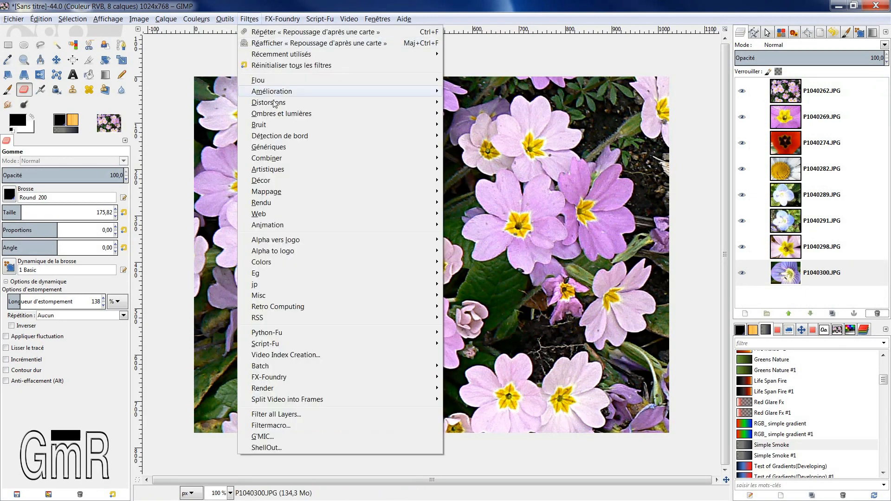
{"action": "mouse_move", "coordinate": [274, 162]}
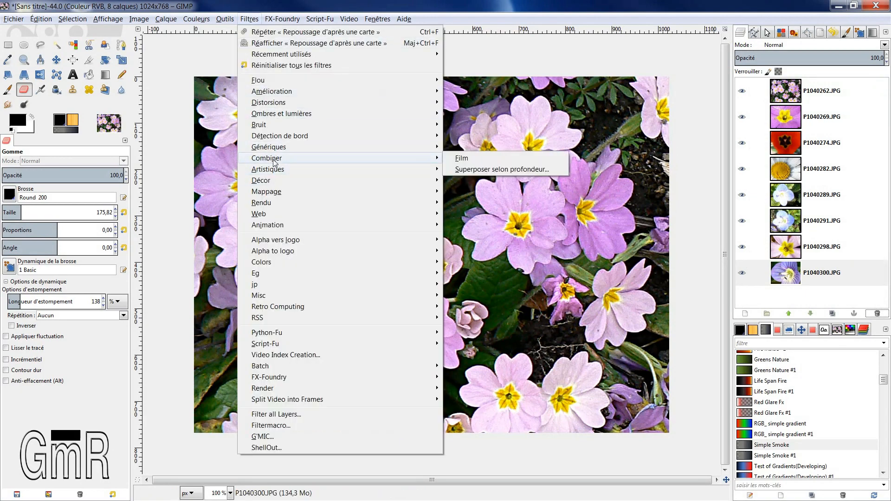
{"action": "left_click", "coordinate": [466, 159]}
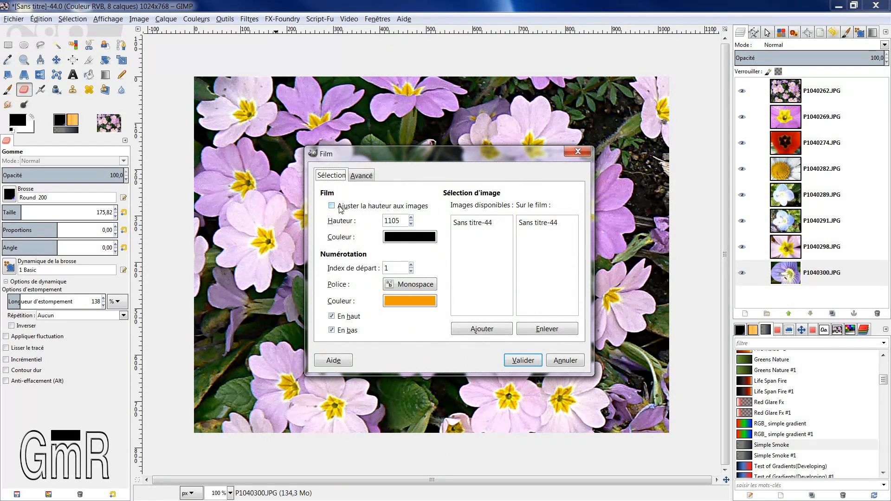
{"action": "left_click", "coordinate": [520, 362]}
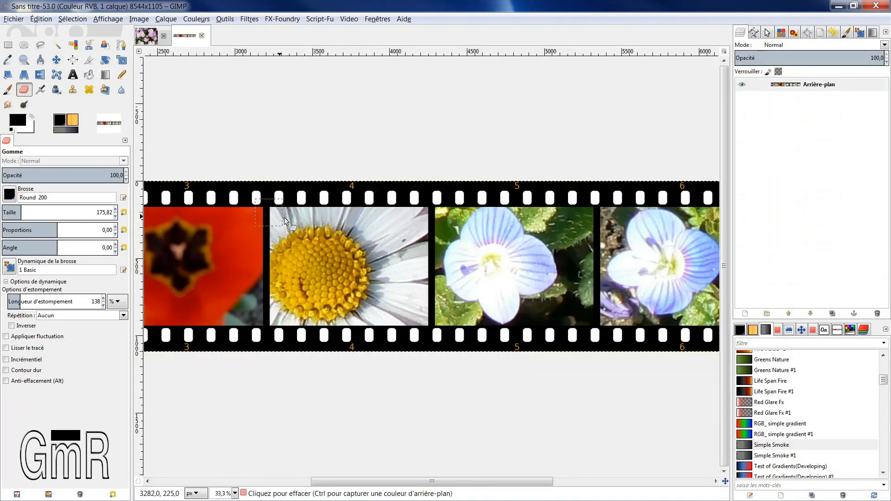
{"action": "scroll", "coordinate": [337, 257], "scroll_direction": "down", "scroll_amount": 3}
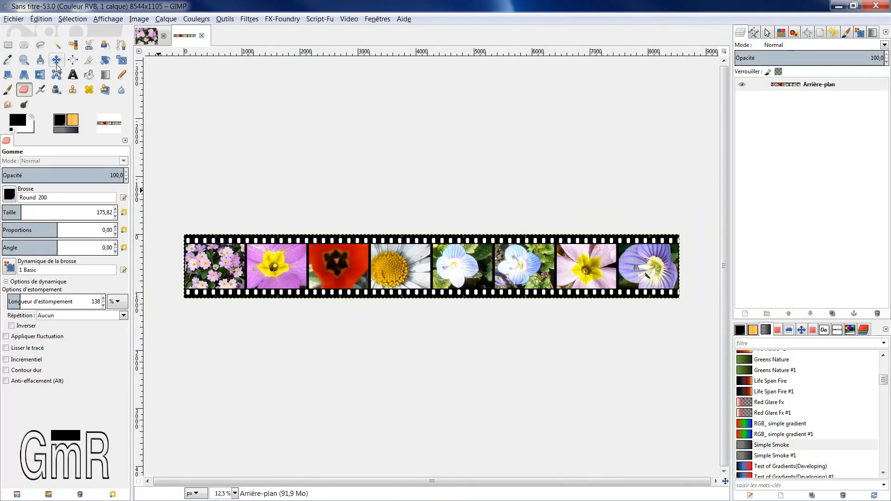
{"action": "left_click", "coordinate": [149, 39]}
{"action": "left_click", "coordinate": [184, 36]}
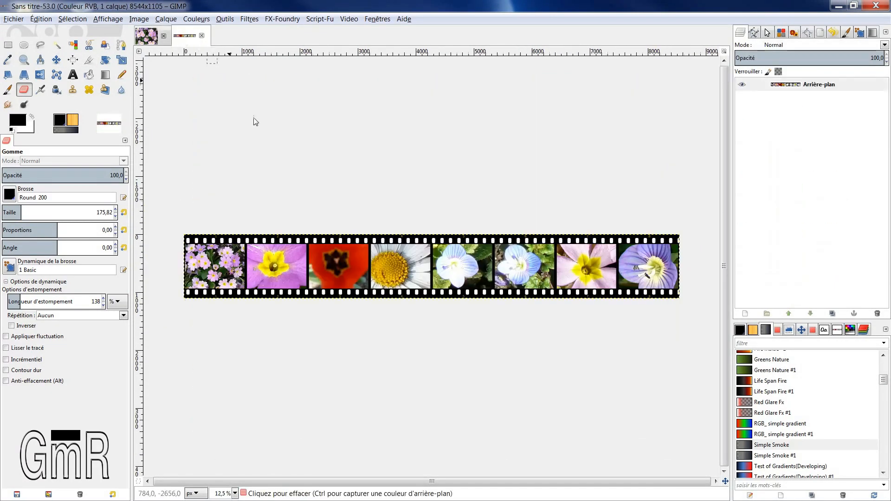
Select the white perforations of the film strip with Select by Color at threshold 15.
{"action": "left_click", "coordinate": [72, 45]}
{"action": "scroll", "coordinate": [232, 249], "scroll_direction": "up", "scroll_amount": 3}
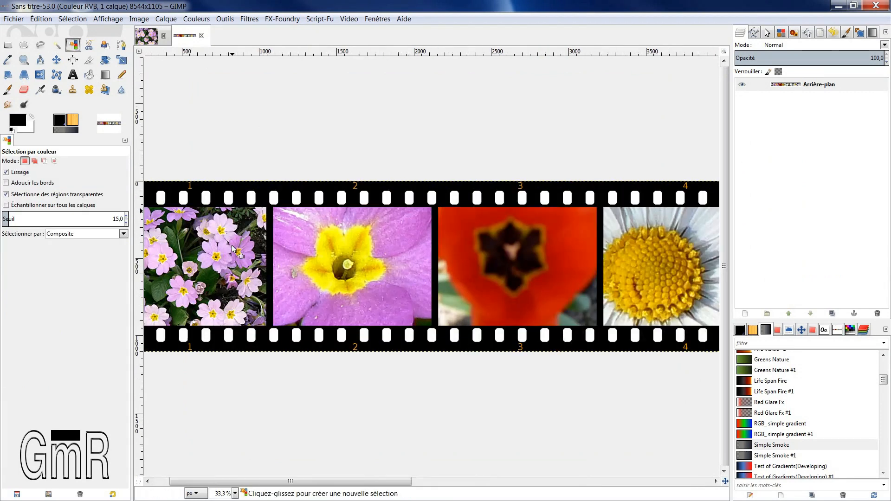
{"action": "left_click", "coordinate": [276, 198]}
{"action": "scroll", "coordinate": [283, 269], "scroll_direction": "down", "scroll_amount": 2}
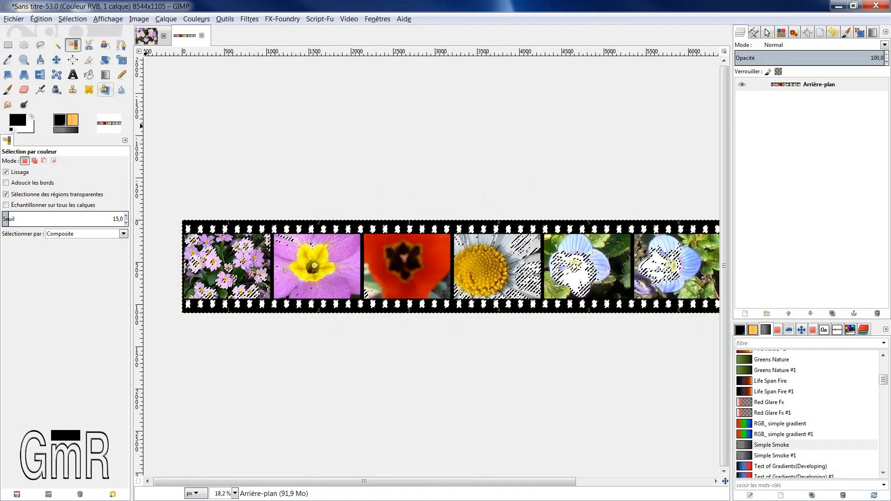
{"action": "left_click", "coordinate": [7, 89]}
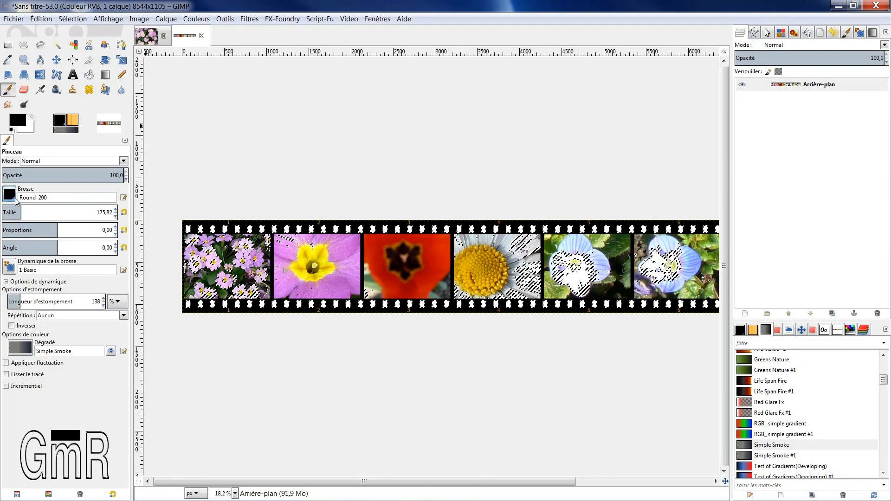
{"action": "left_click", "coordinate": [9, 194]}
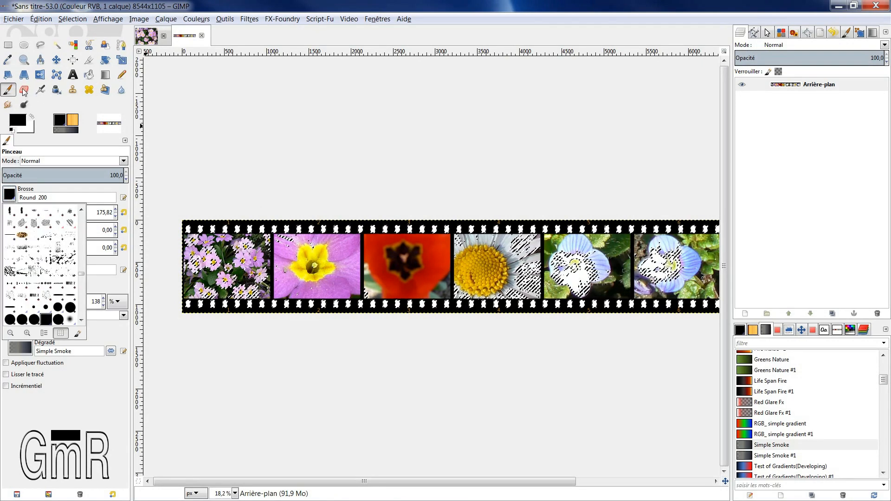
{"action": "left_click", "coordinate": [90, 154]}
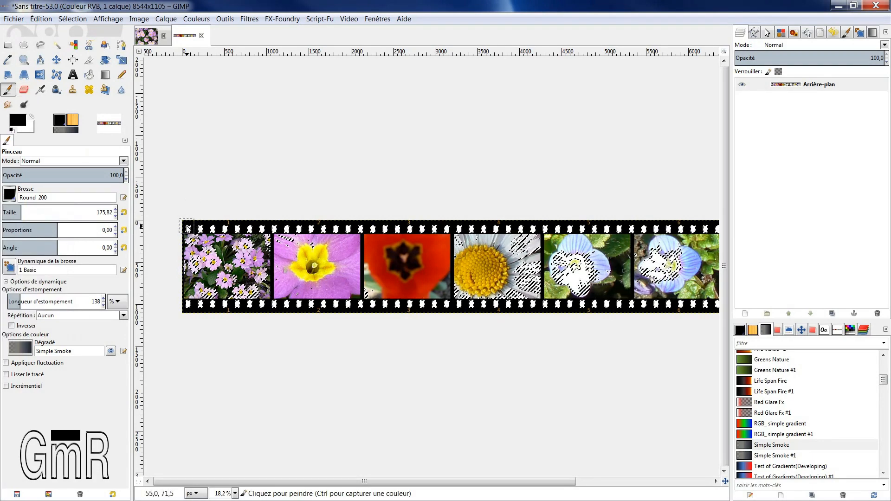
Add an alpha channel to the film strip's Arrière-plan layer.
{"action": "left_click", "coordinate": [778, 86]}
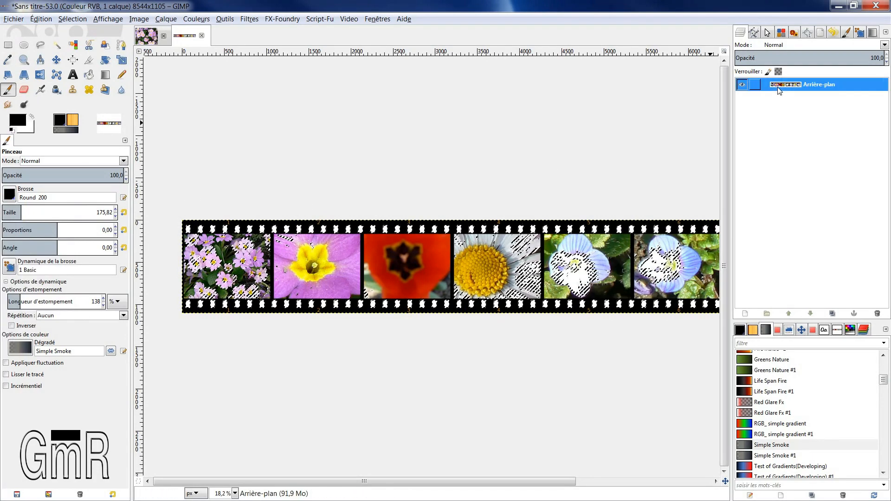
{"action": "right_click", "coordinate": [778, 85]}
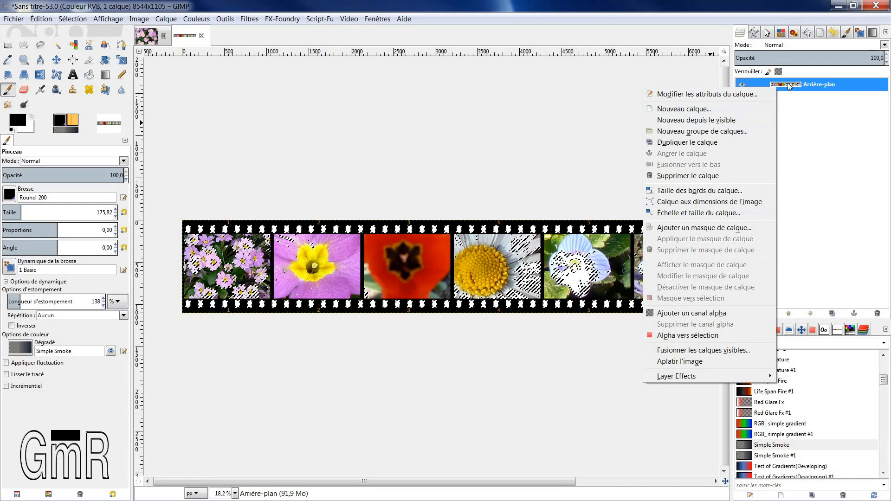
{"action": "left_click", "coordinate": [701, 314]}
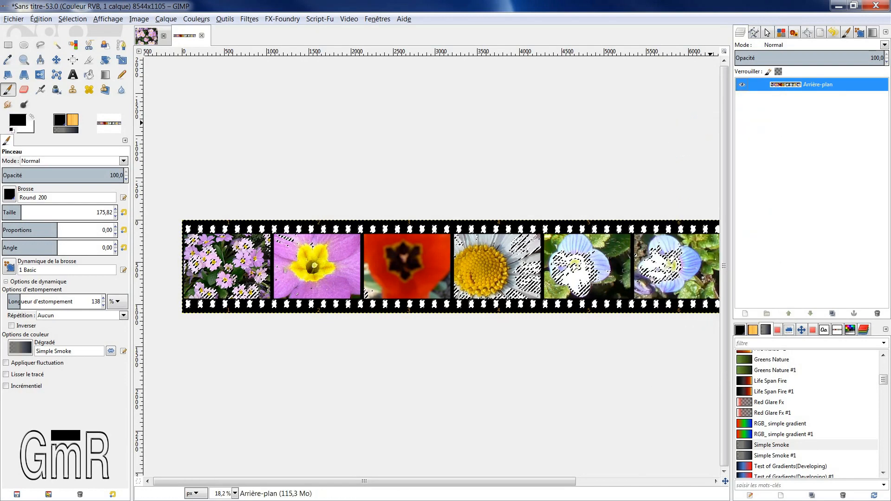
Try painting a straight line along the upper perforations with the Paintbrush, and undo the brush stroke.
{"action": "left_click", "coordinate": [184, 228]}
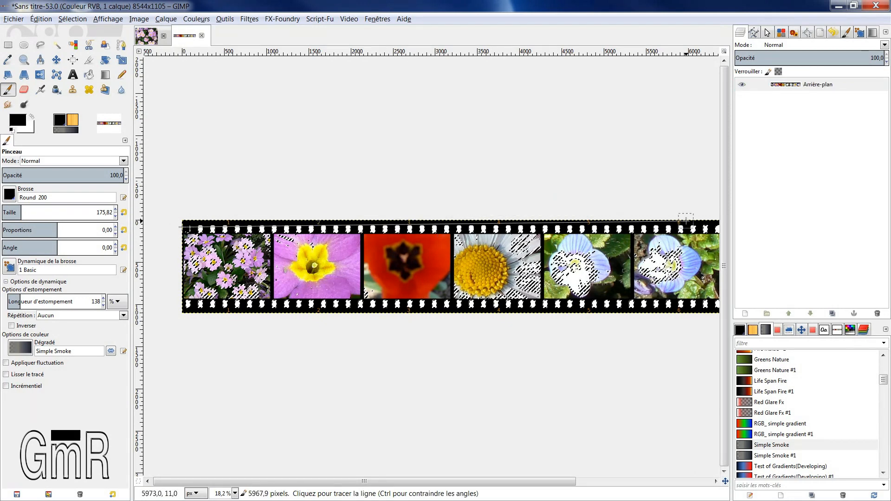
{"action": "scroll", "coordinate": [635, 211], "scroll_direction": "right", "scroll_amount": 5}
{"action": "scroll", "coordinate": [514, 221], "scroll_direction": "right", "scroll_amount": 1}
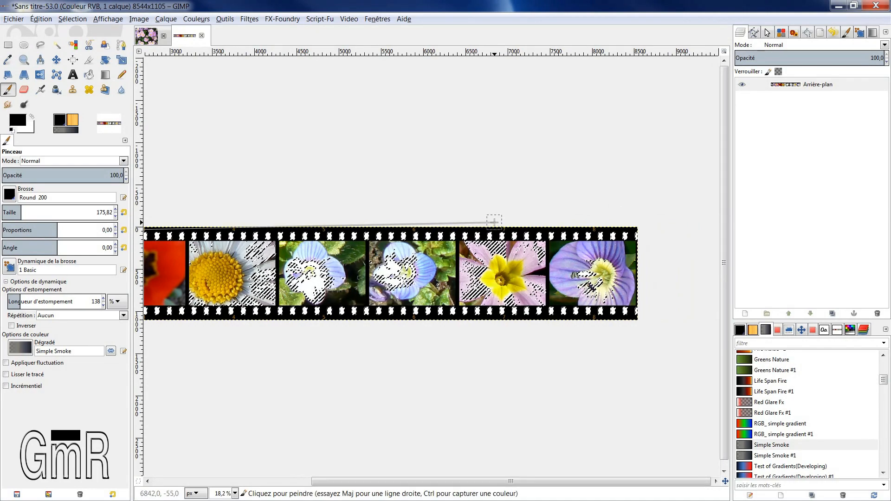
{"action": "left_click", "coordinate": [48, 21]}
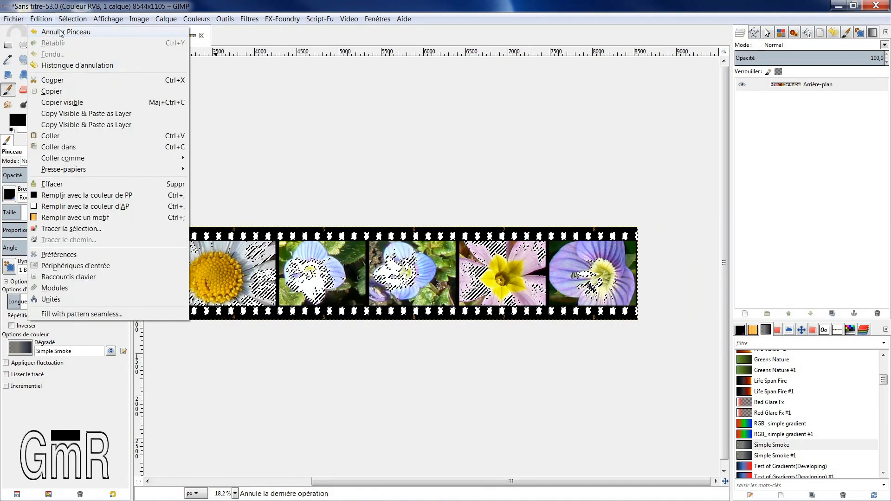
{"action": "left_click", "coordinate": [66, 31]}
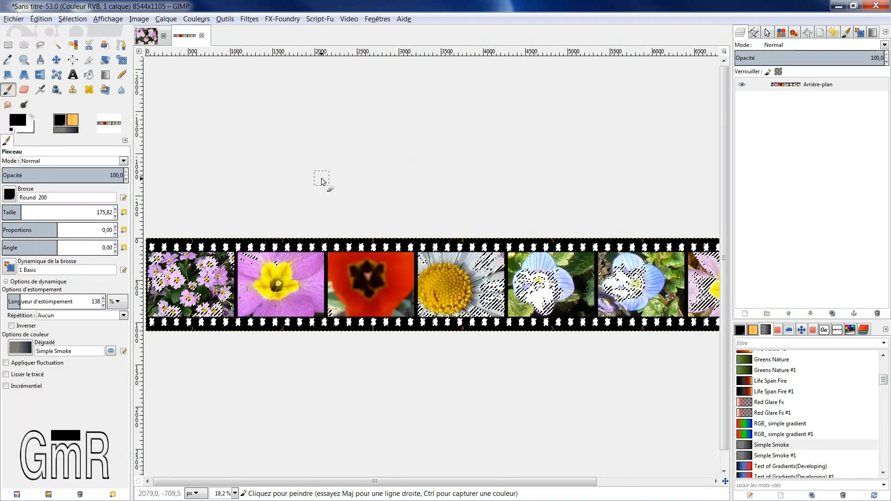
Erase the white of the upper row of perforations with straight Eraser lines along the whole film strip.
{"action": "left_click", "coordinate": [24, 90]}
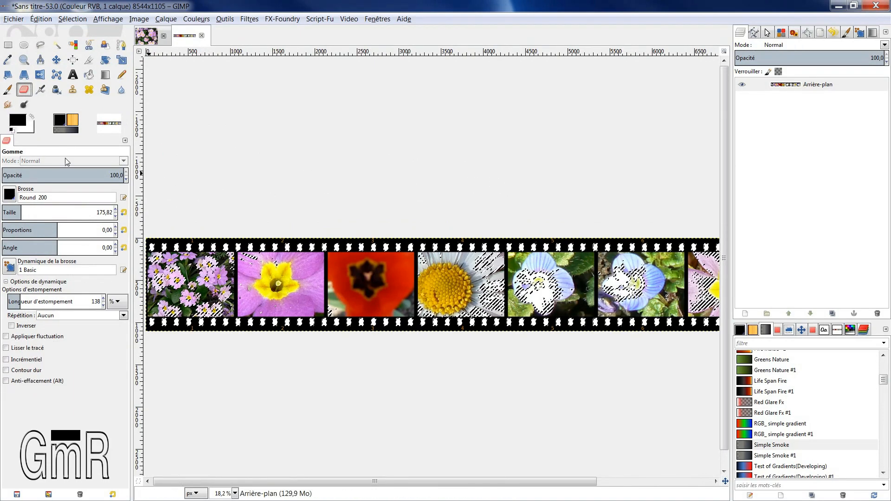
{"action": "left_click", "coordinate": [150, 242]}
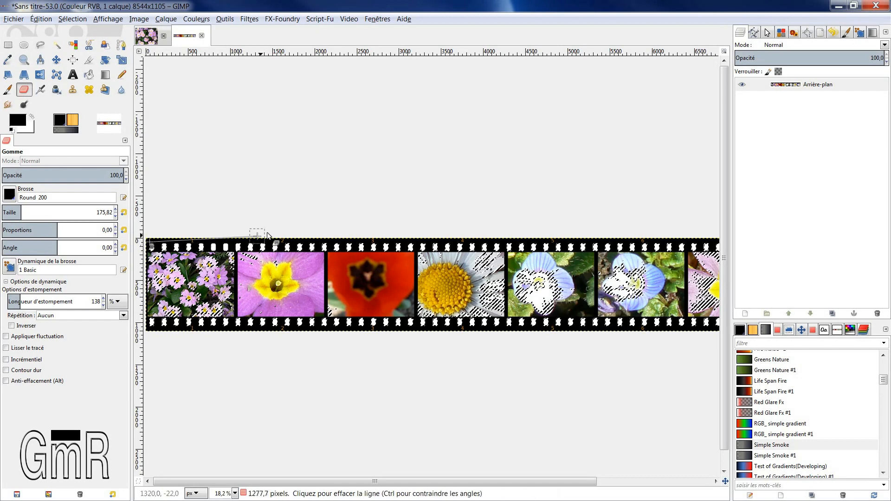
{"action": "mouse_move", "coordinate": [423, 211]}
{"action": "left_mouse_down"}
{"action": "mouse_move", "coordinate": [203, 237]}
{"action": "mouse_move", "coordinate": [40, 227]}
{"action": "left_mouse_up"}
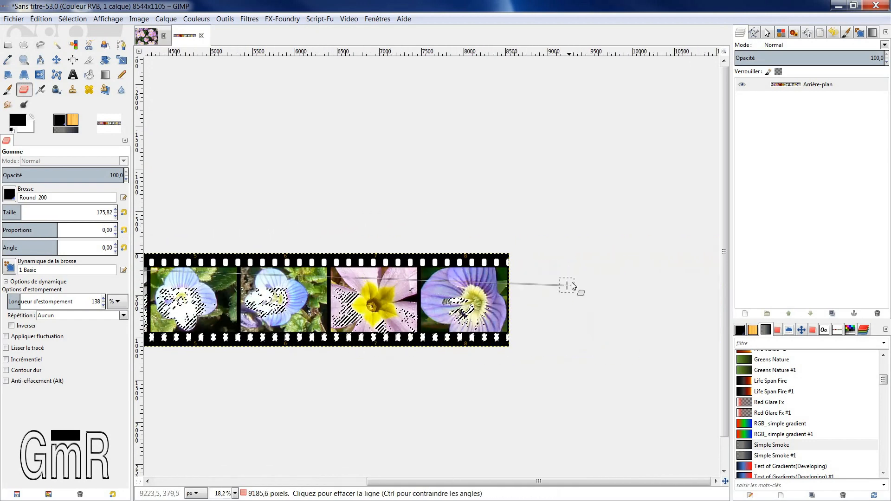
{"action": "left_click", "coordinate": [512, 259], "text": "shift"}
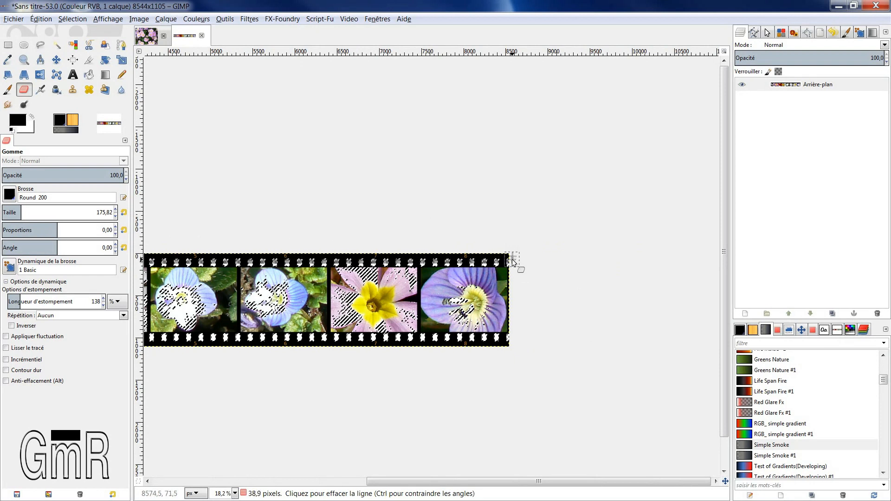
{"action": "left_click", "coordinate": [457, 261], "text": "shift"}
{"action": "scroll", "coordinate": [457, 261], "scroll_direction": "left", "scroll_amount": 15}
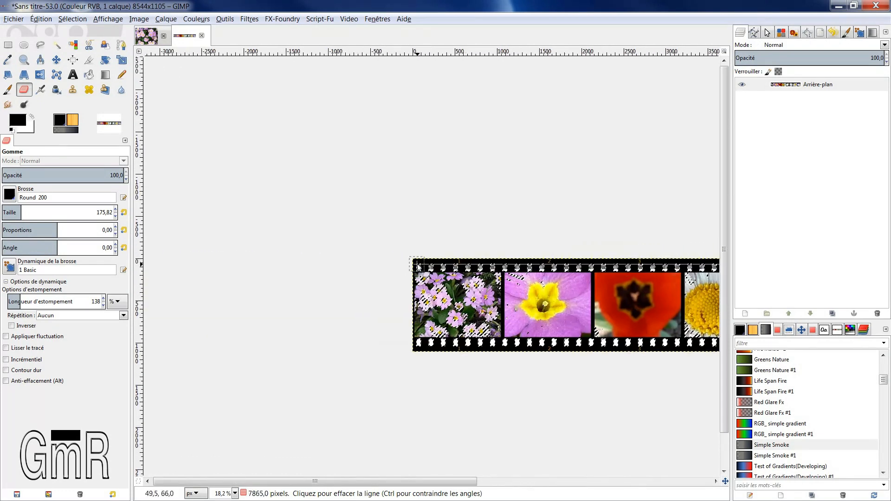
{"action": "left_click", "coordinate": [419, 266], "text": "shift"}
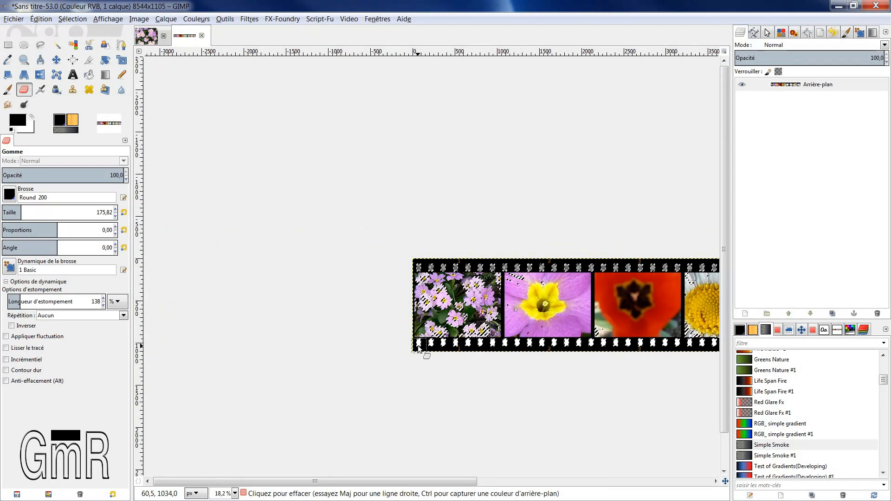
Erase the white of the lower row of perforations with a straight Eraser line from the strip's first hole to its last.
{"action": "scroll", "coordinate": [419, 347], "scroll_direction": "up", "scroll_amount": 4}
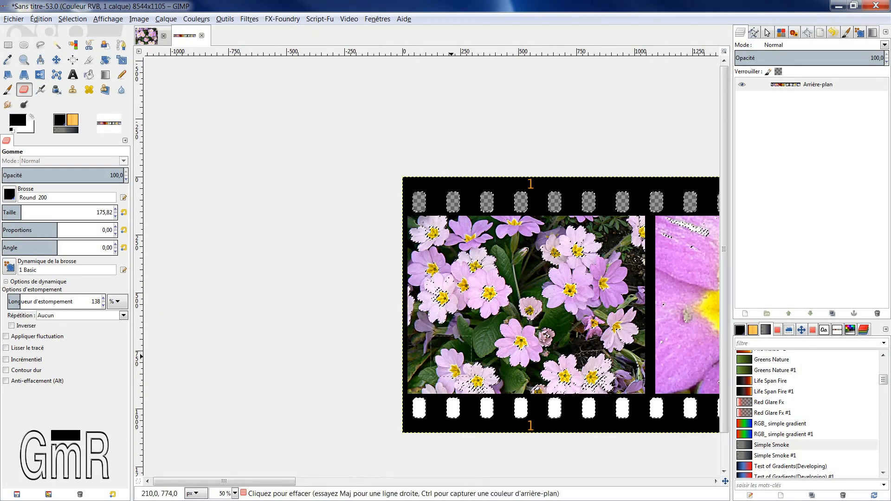
{"action": "scroll", "coordinate": [389, 302], "scroll_direction": "up", "scroll_amount": 1}
{"action": "left_click_drag", "start_coordinate": [388, 302], "coordinate": [275, 234]}
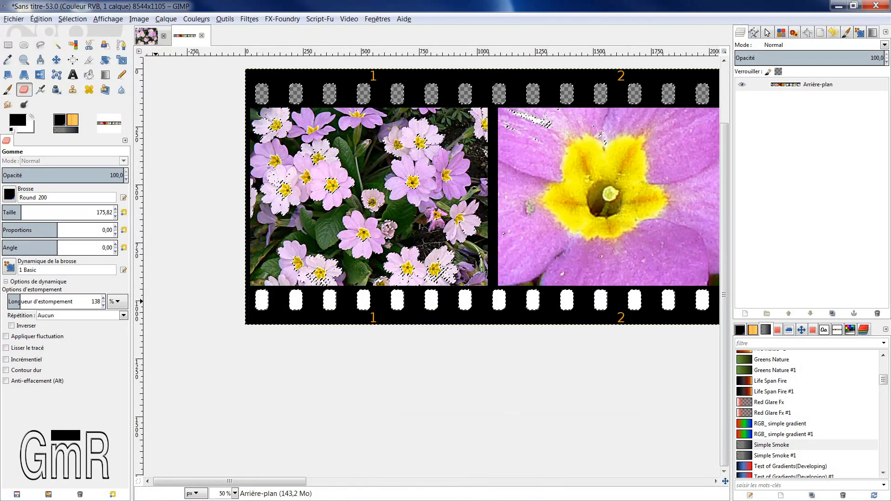
{"action": "left_click", "coordinate": [263, 309]}
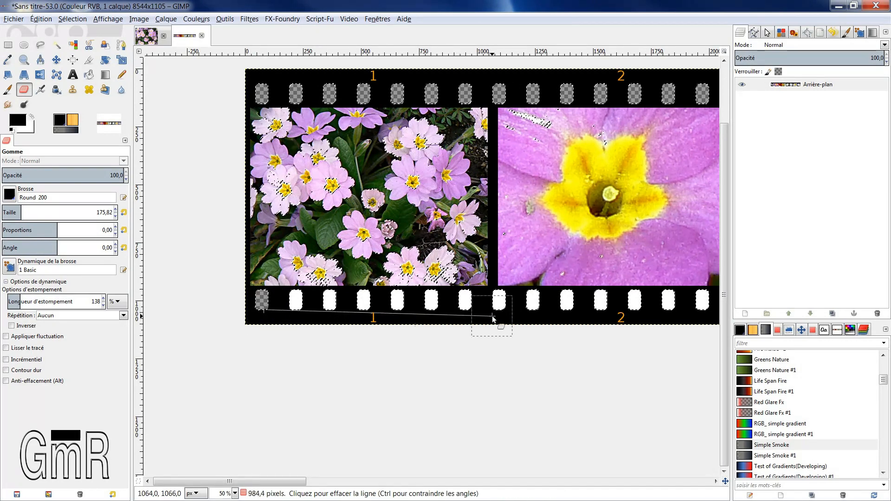
{"action": "left_click_drag", "start_coordinate": [483, 317], "coordinate": [125, 325]}
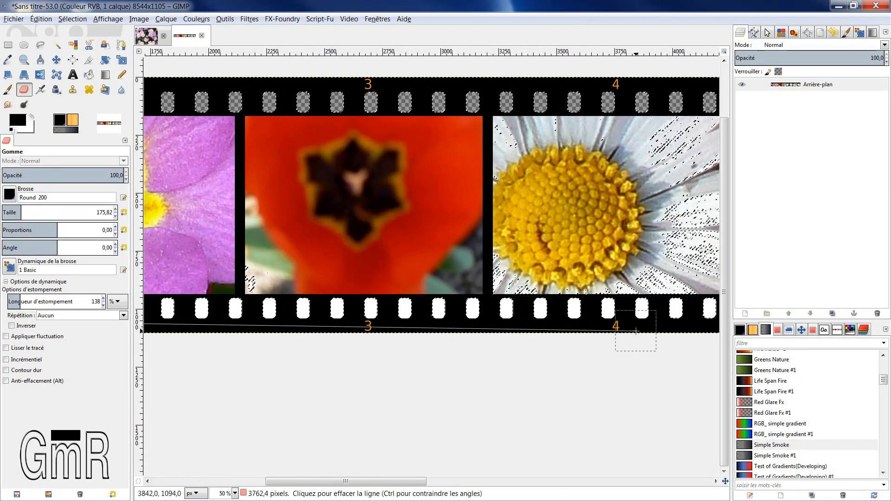
{"action": "left_click_drag", "start_coordinate": [638, 332], "coordinate": [205, 328]}
{"action": "left_click_drag", "start_coordinate": [607, 328], "coordinate": [166, 335]}
{"action": "left_click_drag", "start_coordinate": [589, 326], "coordinate": [265, 328]}
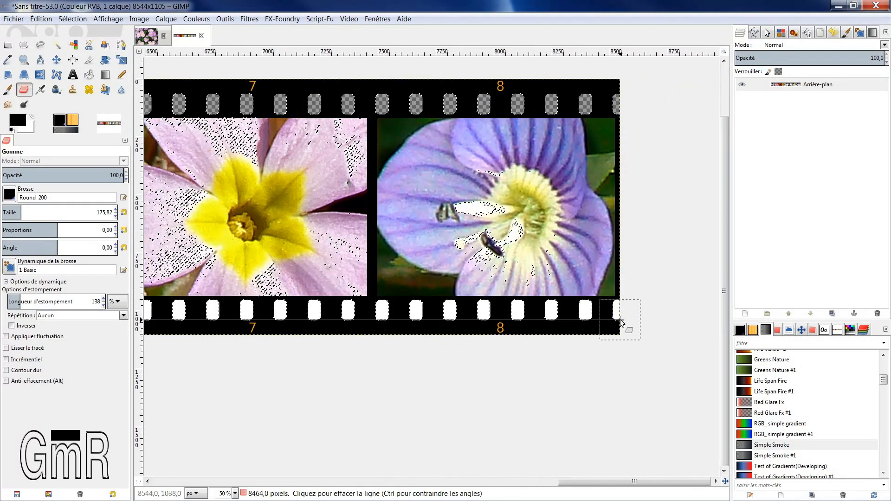
{"action": "left_click", "coordinate": [621, 320], "text": "shift"}
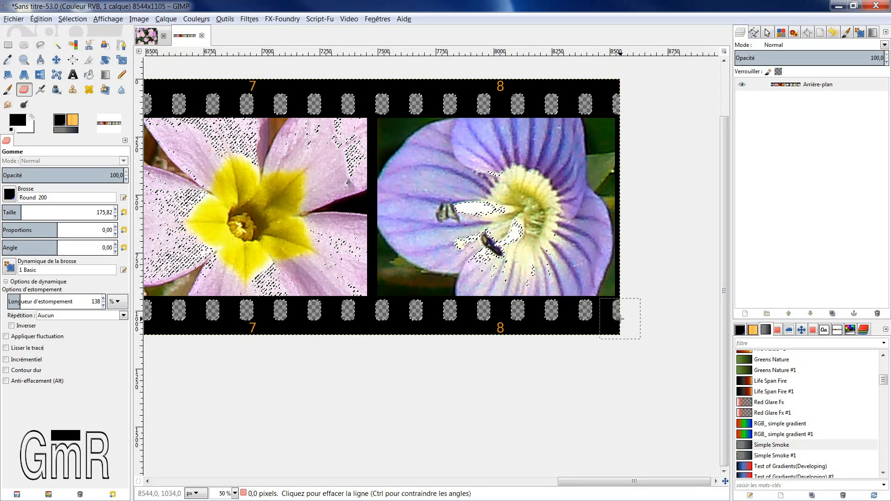
{"action": "scroll", "coordinate": [622, 317], "scroll_direction": "down", "scroll_amount": 4}
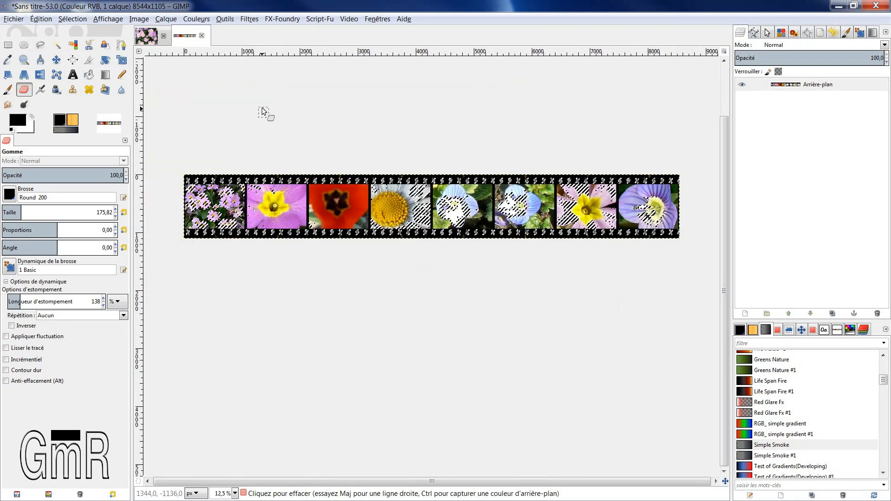
Clear the selection and start exporting the film strip to the rendus folder inside Mes Tutos/Gimp/GIMP 2.8/Image type Film.
{"action": "left_click", "coordinate": [77, 20]}
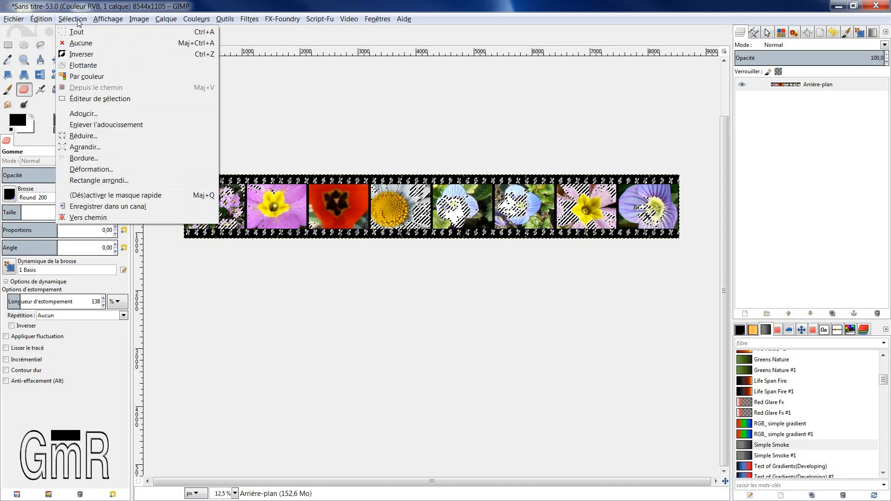
{"action": "left_click", "coordinate": [81, 43]}
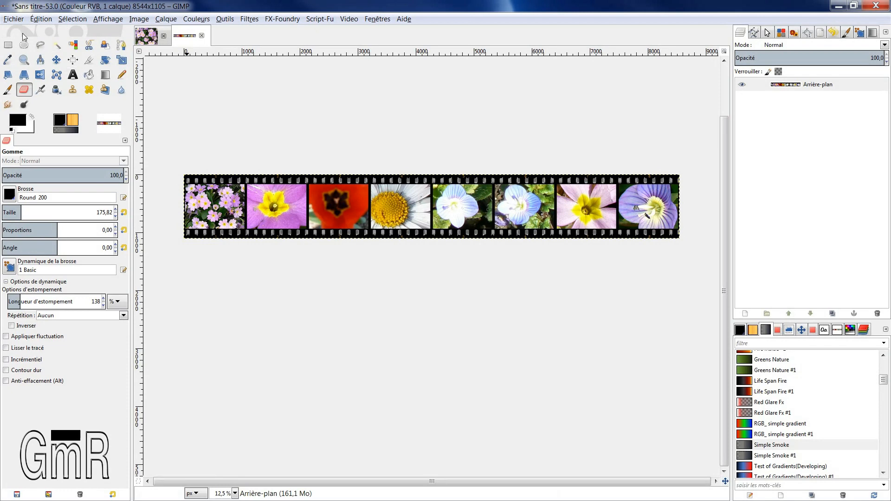
{"action": "left_click", "coordinate": [14, 20]}
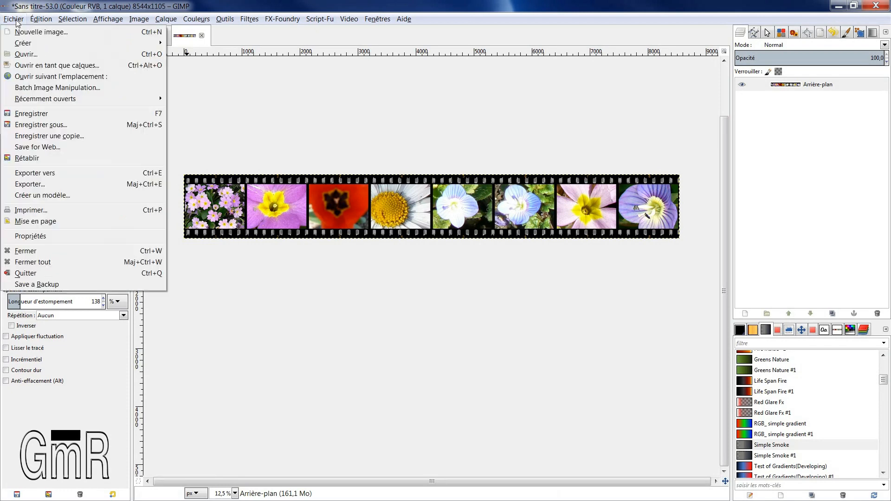
{"action": "left_click", "coordinate": [30, 184]}
{"action": "left_click_drag", "start_coordinate": [170, 126], "coordinate": [310, 132]}
{"action": "left_click", "coordinate": [167, 340]}
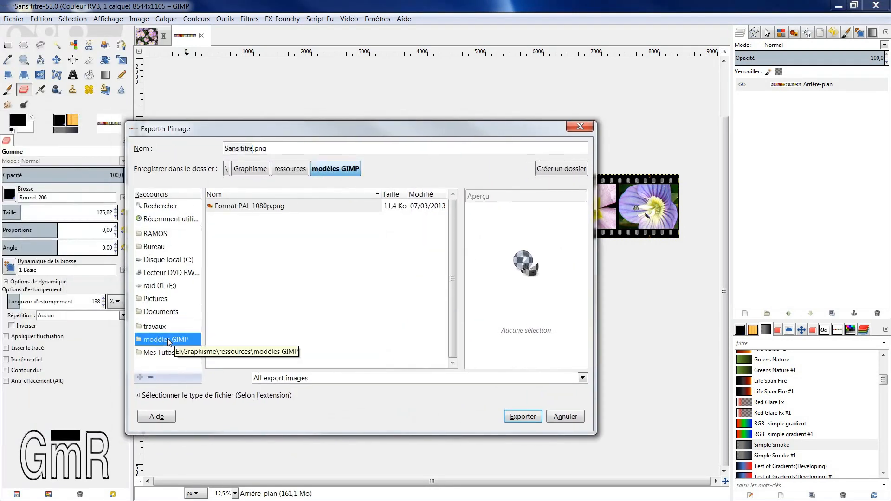
{"action": "left_click", "coordinate": [164, 353]}
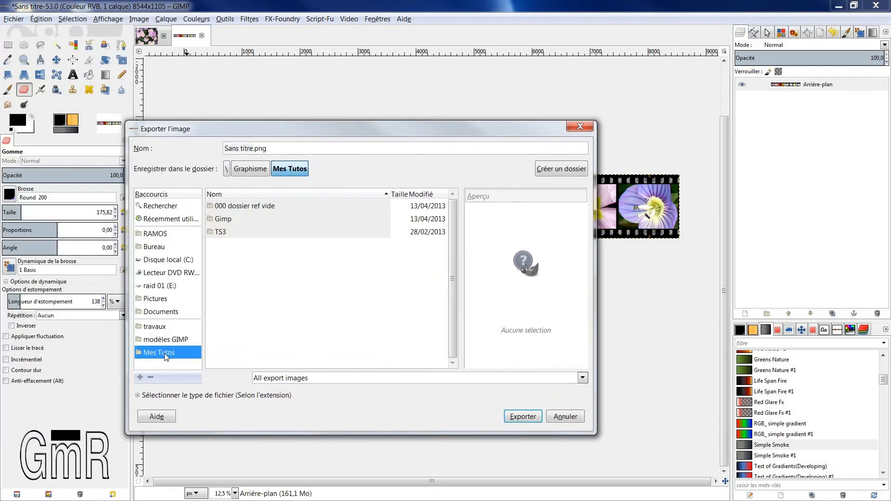
{"action": "double_click", "coordinate": [232, 218]}
{"action": "double_click", "coordinate": [233, 220]}
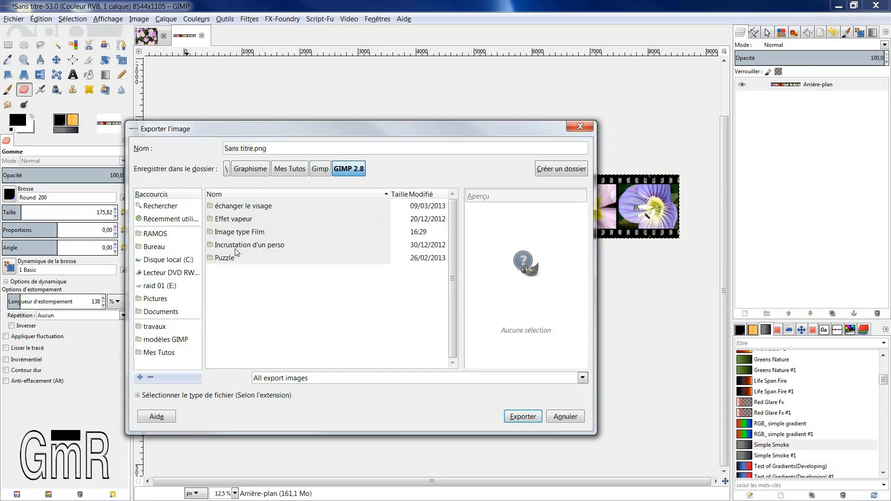
{"action": "double_click", "coordinate": [233, 233]}
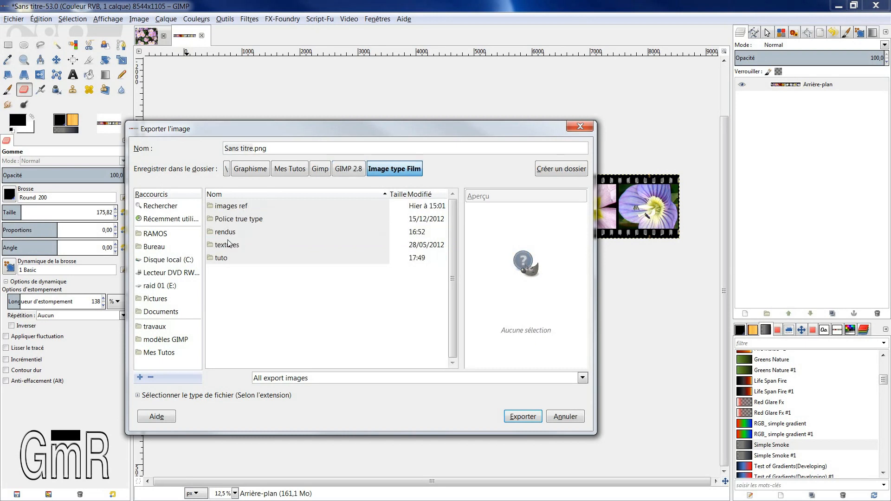
{"action": "double_click", "coordinate": [227, 234]}
Export the film strip as film.png, replacing the existing file and accepting the export options.
{"action": "left_click", "coordinate": [224, 207]}
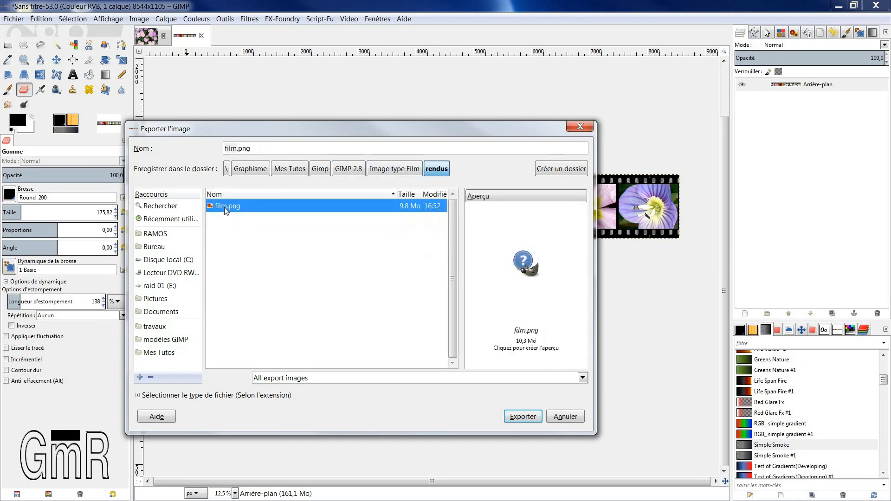
{"action": "left_click", "coordinate": [506, 421]}
{"action": "left_click", "coordinate": [388, 331]}
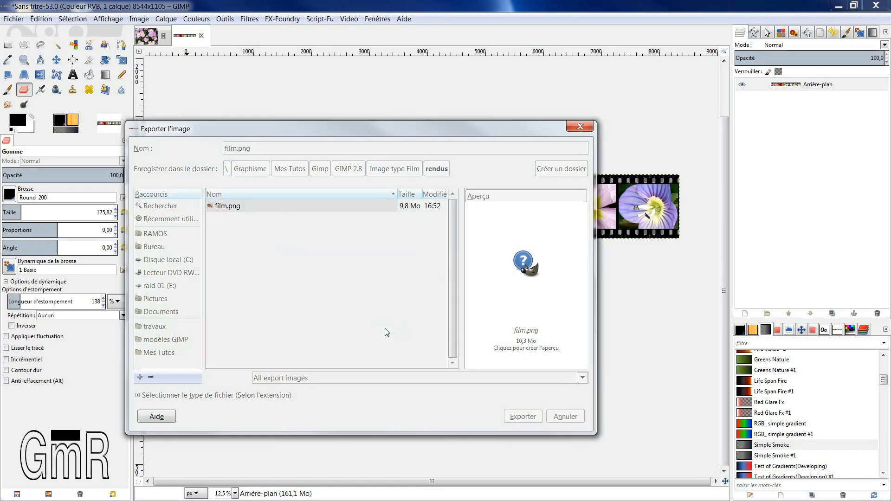
{"action": "left_click", "coordinate": [467, 342]}
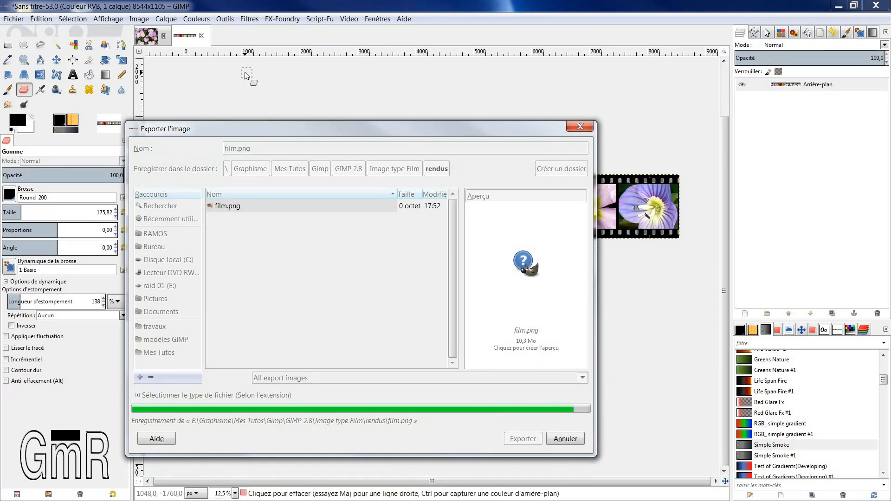
Close the film strip image and the eight-layer flower photo image without saving them.
{"action": "left_click", "coordinate": [201, 36]}
{"action": "left_click", "coordinate": [450, 322]}
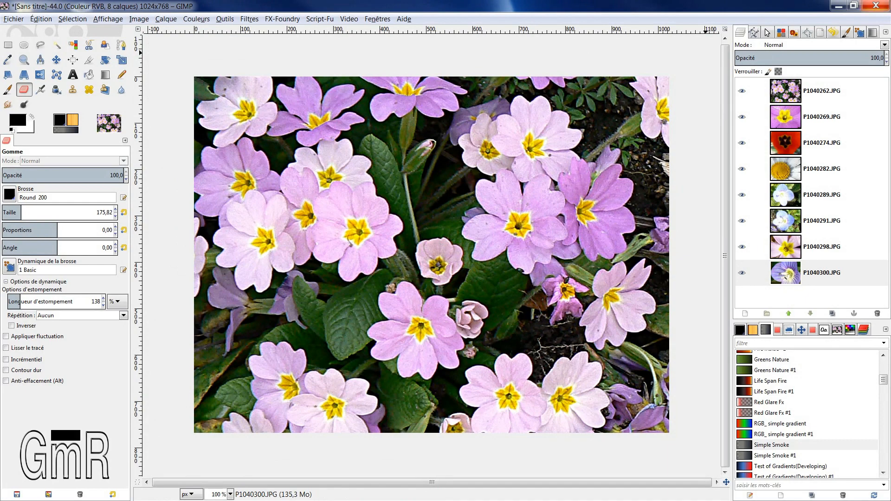
{"action": "left_click", "coordinate": [876, 5]}
{"action": "left_click", "coordinate": [449, 314]}
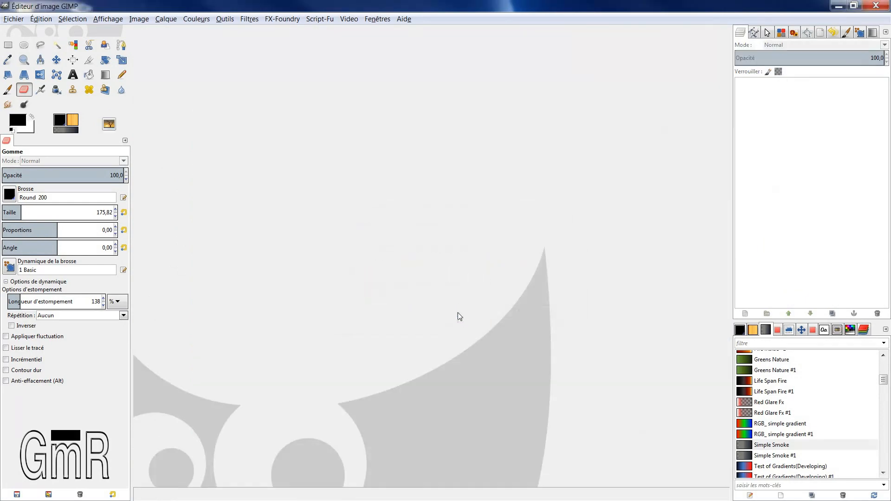
Create a new blank image of 1024 x 768 pixels.
{"action": "left_click", "coordinate": [17, 20]}
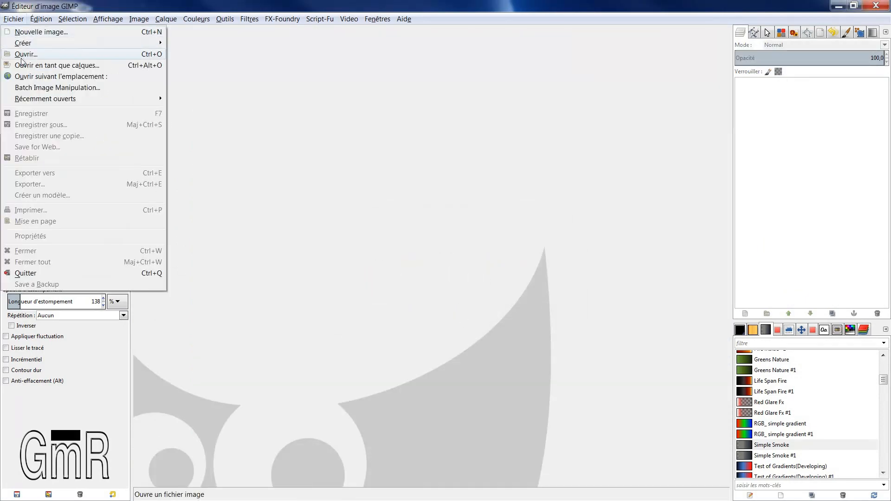
{"action": "left_click", "coordinate": [30, 32]}
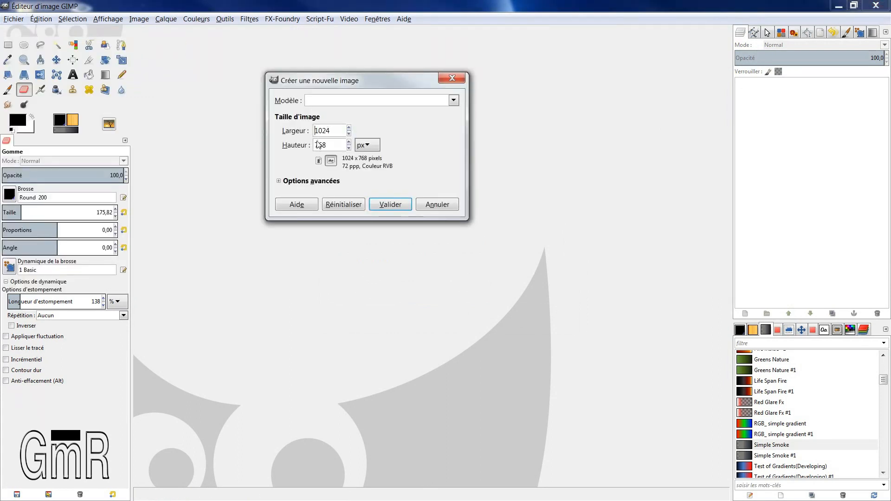
{"action": "left_click", "coordinate": [389, 203]}
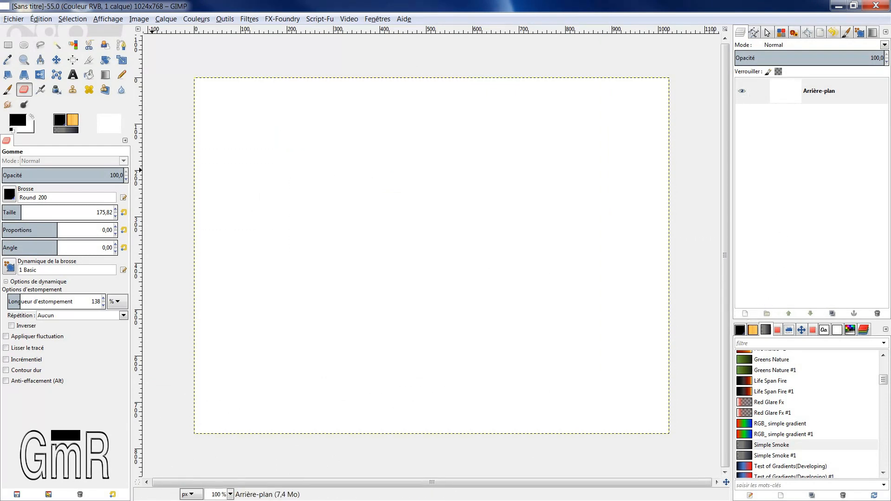
Switch to the file explorer, add film.png from the rendus folder to the image as a layer, and delete the Arrière-plan layer.
{"action": "key", "text": "alt+Tab"}
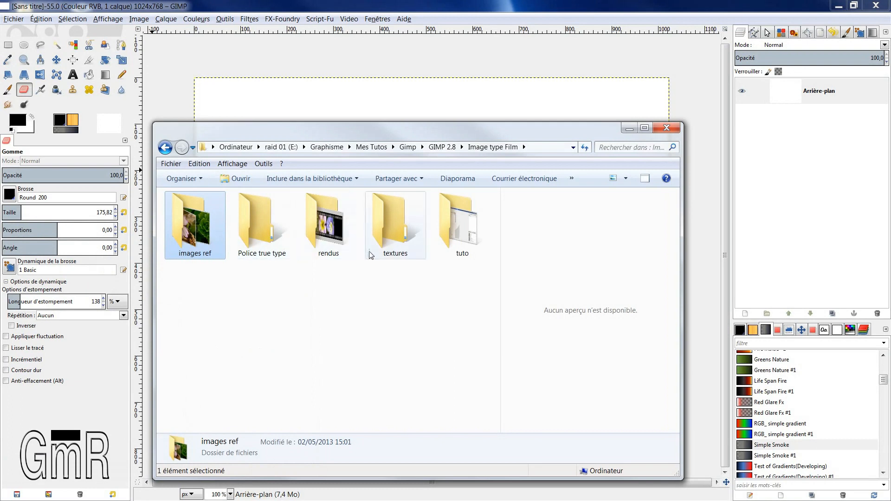
{"action": "left_click", "coordinate": [341, 240]}
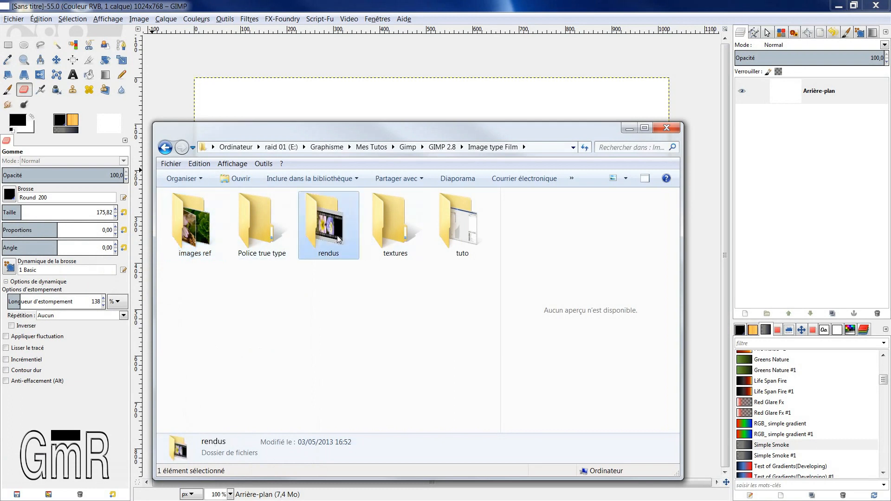
{"action": "double_click", "coordinate": [339, 239]}
{"action": "left_click", "coordinate": [198, 205]}
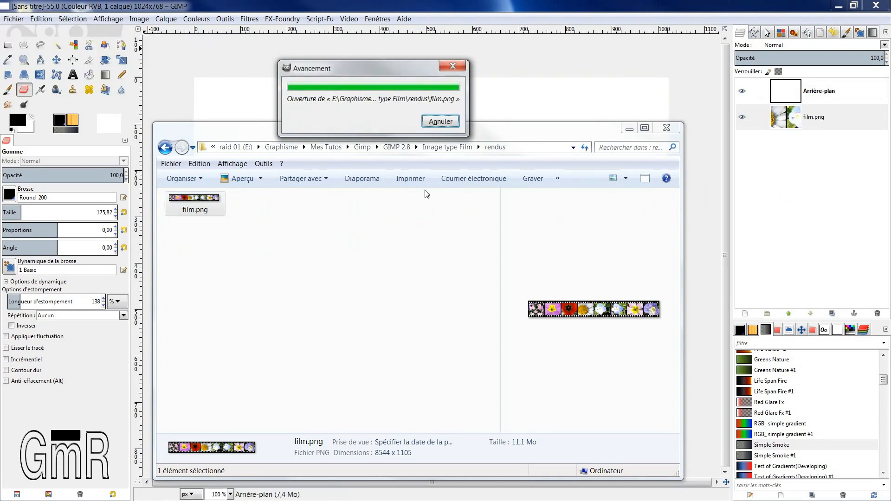
{"action": "left_click", "coordinate": [629, 130]}
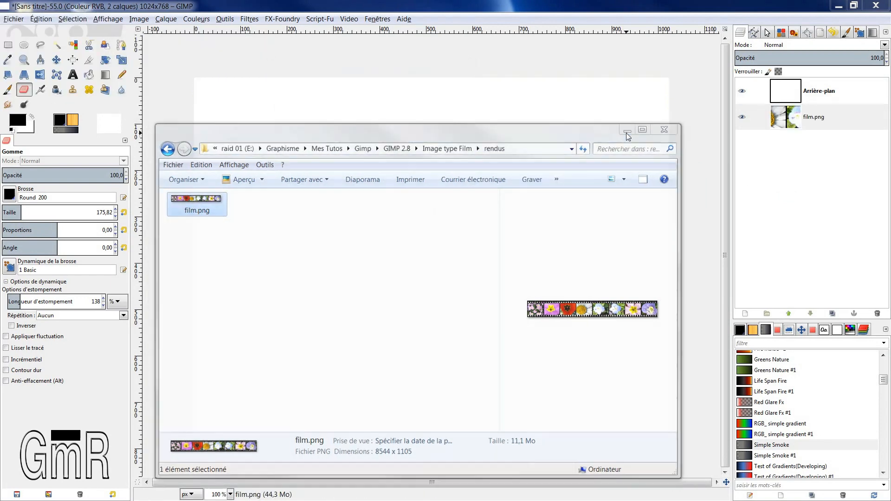
{"action": "left_click", "coordinate": [779, 99]}
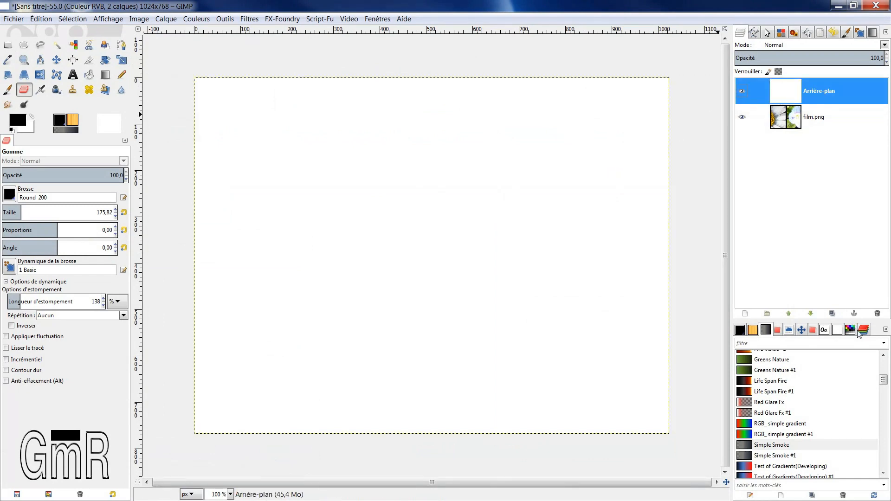
{"action": "left_click", "coordinate": [878, 314]}
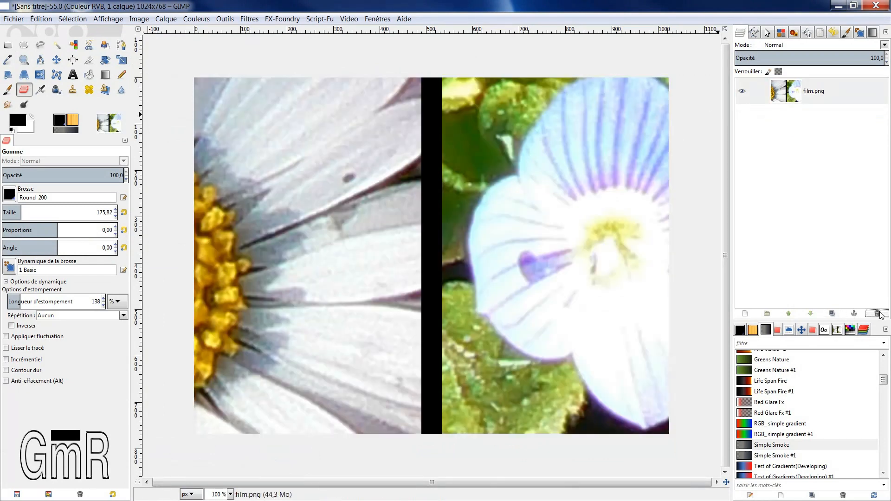
Scale the film.png layer proportionally to about 951 x 123 px and place the strip across the upper part of the canvas.
{"action": "scroll", "coordinate": [414, 154], "scroll_direction": "down", "scroll_amount": 6}
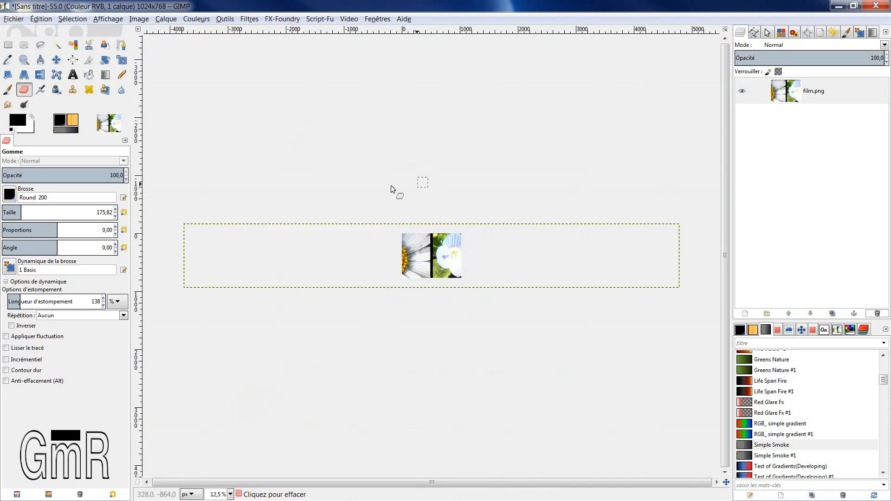
{"action": "left_click", "coordinate": [121, 60]}
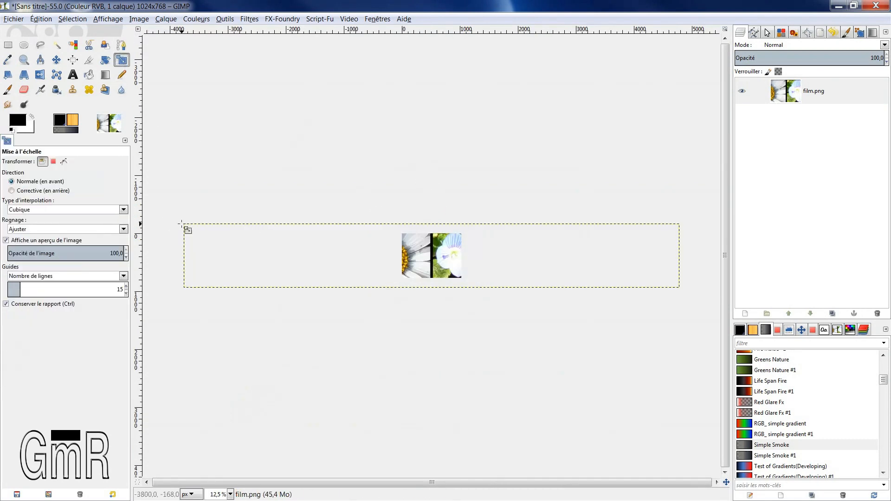
{"action": "left_click", "coordinate": [184, 227]}
{"action": "left_click_drag", "start_coordinate": [184, 224], "coordinate": [363, 264]}
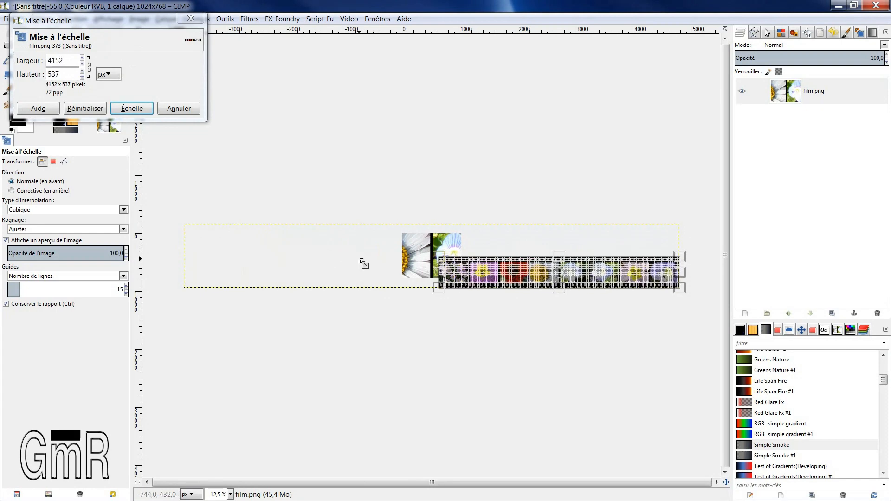
{"action": "left_click_drag", "start_coordinate": [614, 284], "coordinate": [497, 240]}
{"action": "scroll", "coordinate": [509, 272], "scroll_direction": "up", "scroll_amount": 3}
{"action": "left_click_drag", "start_coordinate": [639, 267], "coordinate": [495, 249]}
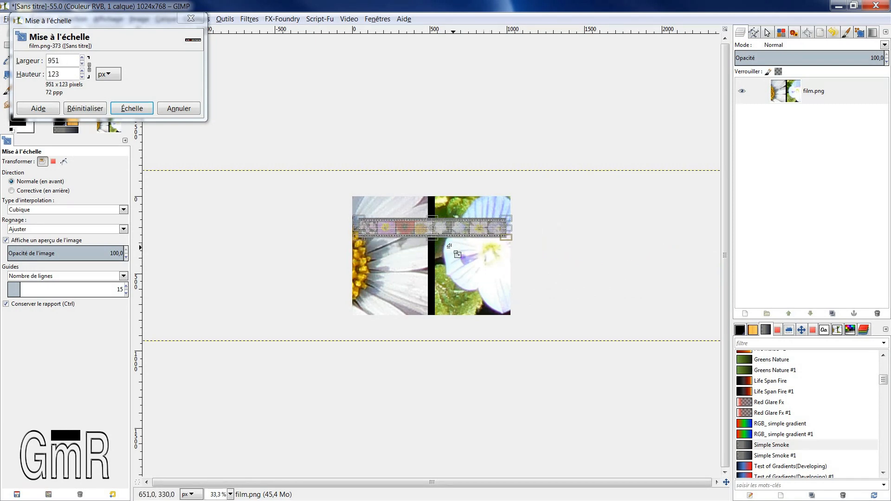
{"action": "left_click", "coordinate": [142, 110]}
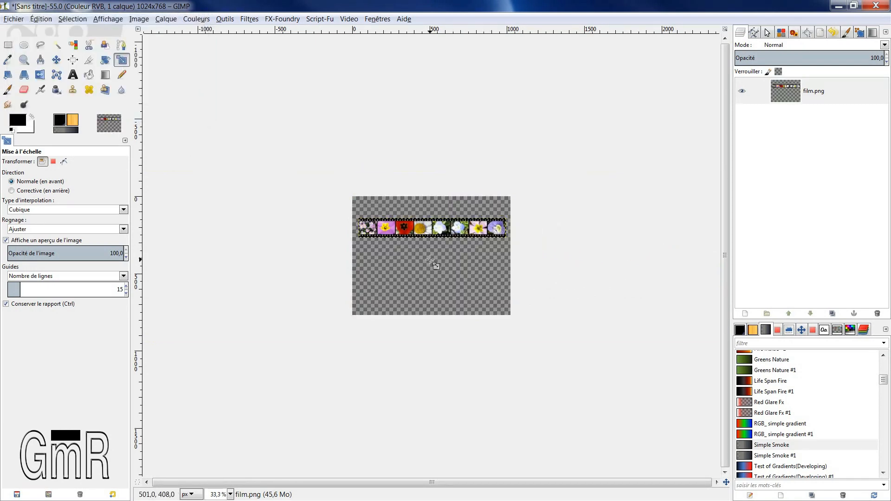
Duplicate the film.png layer.
{"action": "scroll", "coordinate": [430, 260], "scroll_direction": "up", "scroll_amount": 2}
{"action": "scroll", "coordinate": [430, 260], "scroll_direction": "up", "scroll_amount": 1}
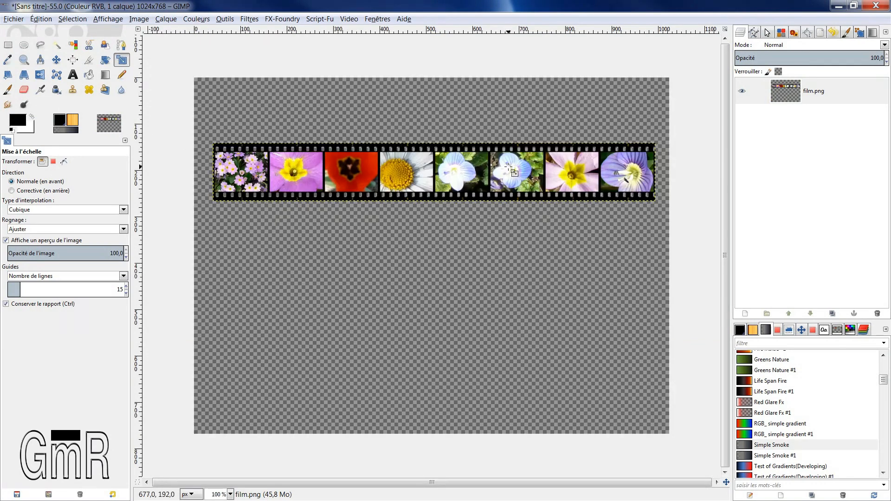
{"action": "left_click", "coordinate": [795, 98]}
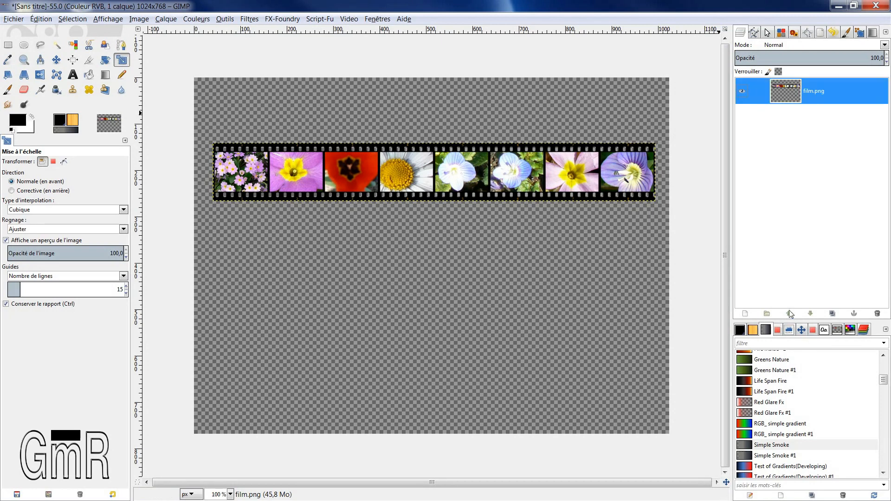
{"action": "left_click", "coordinate": [832, 313]}
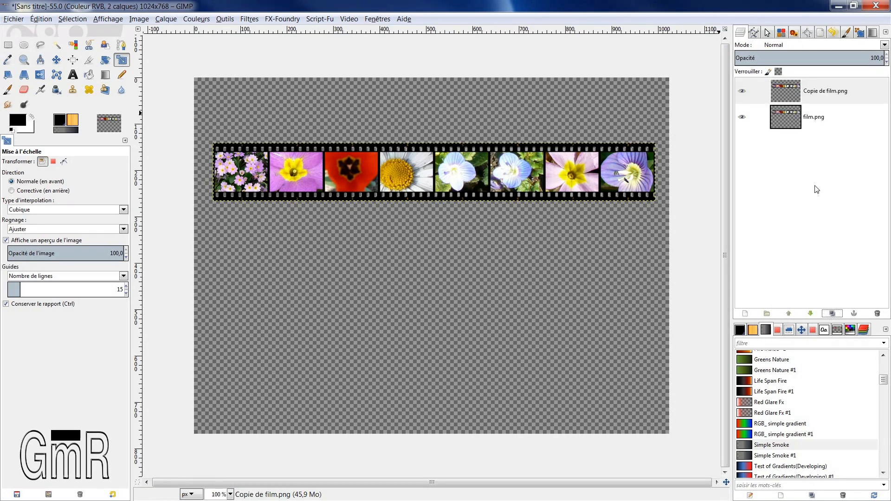
Try to shift the film strip slightly with the Move tool, and undo the layer move.
{"action": "left_click", "coordinate": [782, 110]}
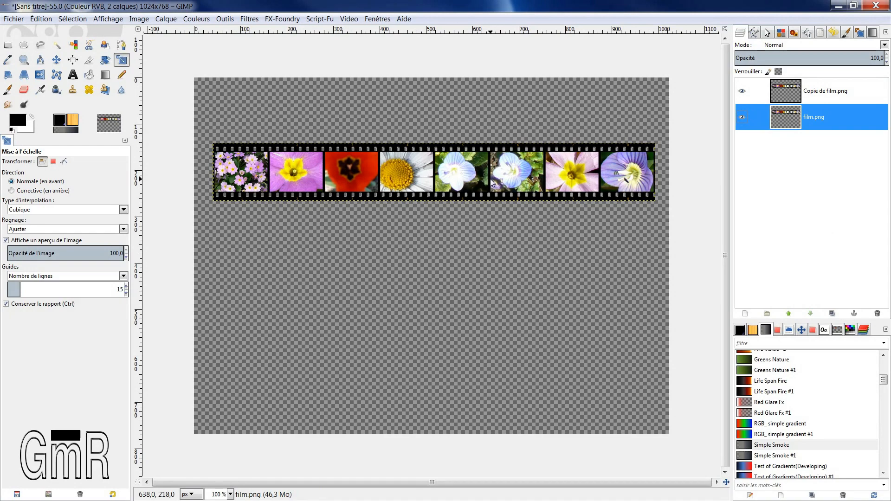
{"action": "left_click", "coordinate": [56, 60]}
{"action": "mouse_move", "coordinate": [403, 177]}
{"action": "left_mouse_down"}
{"action": "mouse_move", "coordinate": [406, 225]}
{"action": "mouse_move", "coordinate": [420, 187]}
{"action": "mouse_move", "coordinate": [394, 168]}
{"action": "mouse_move", "coordinate": [430, 209]}
{"action": "mouse_move", "coordinate": [403, 176]}
{"action": "left_mouse_up"}
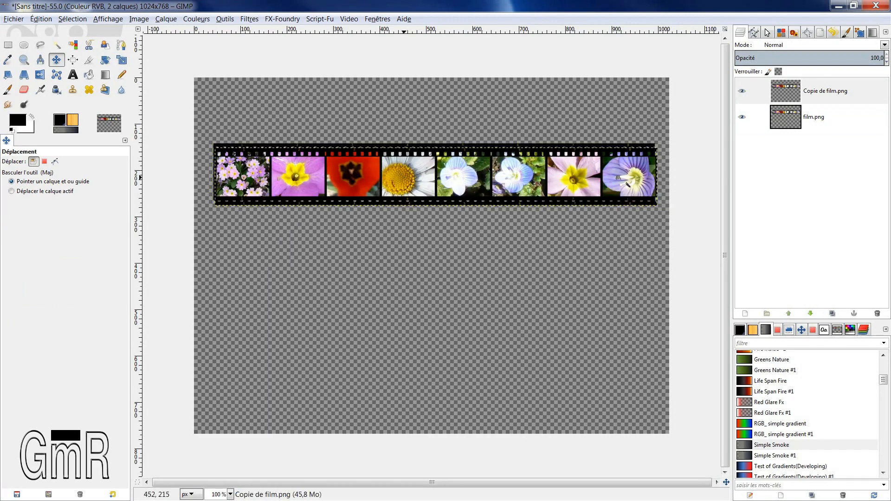
{"action": "key", "text": "ctrl"}
{"action": "left_click", "coordinate": [79, 19]}
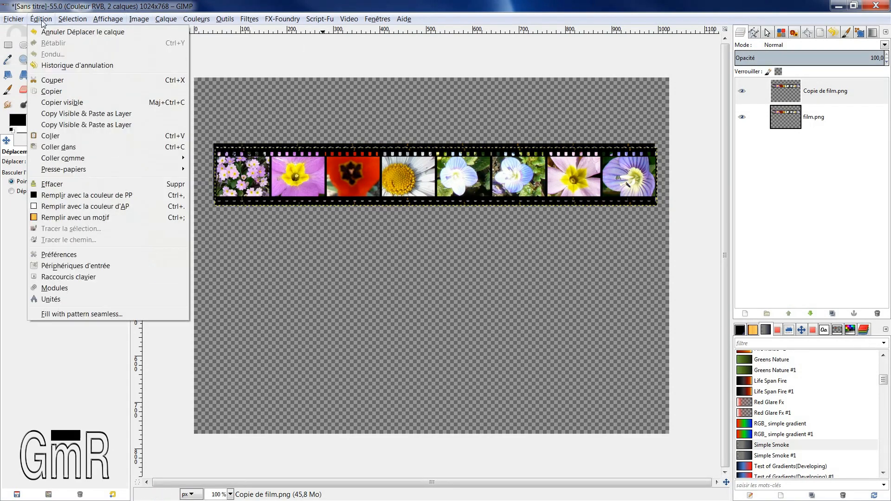
{"action": "left_click", "coordinate": [49, 32]}
{"action": "key", "text": "ctrl"}
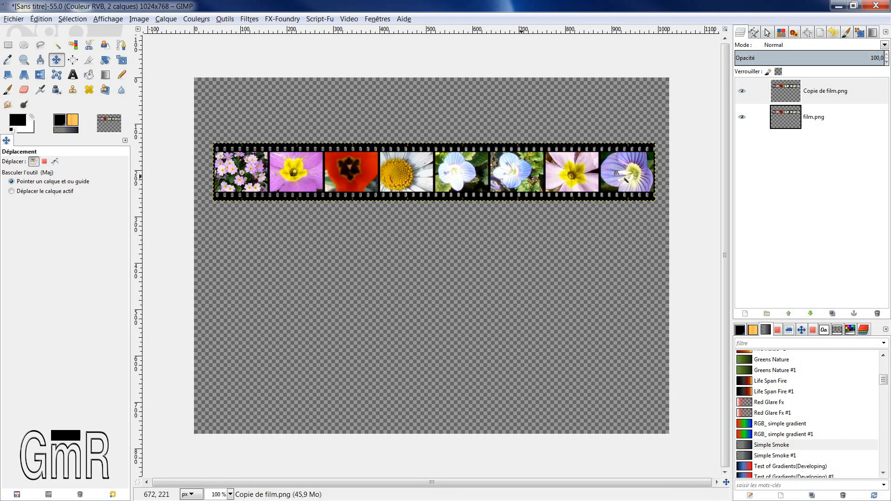
Move the duplicate film strip straight down so it sits just below the original strip.
{"action": "left_click", "coordinate": [769, 116]}
{"action": "left_click", "coordinate": [517, 180], "text": "ctrl"}
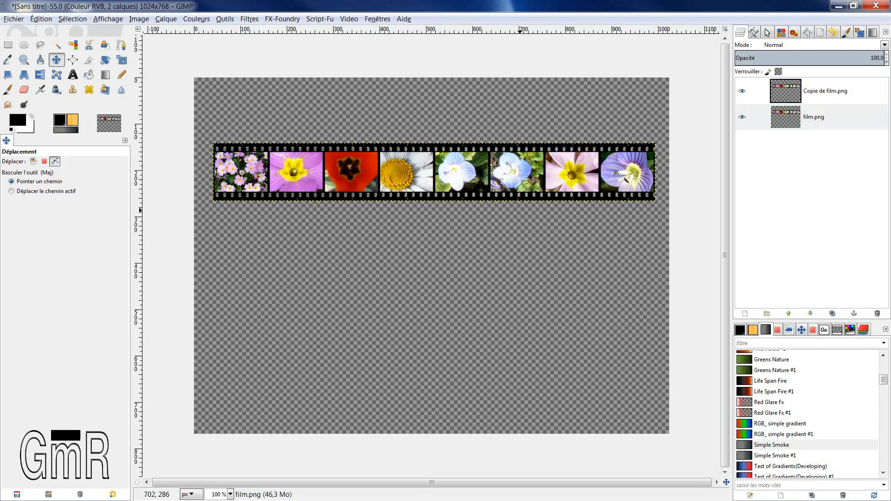
{"action": "left_click_drag", "start_coordinate": [276, 170], "coordinate": [286, 231]}
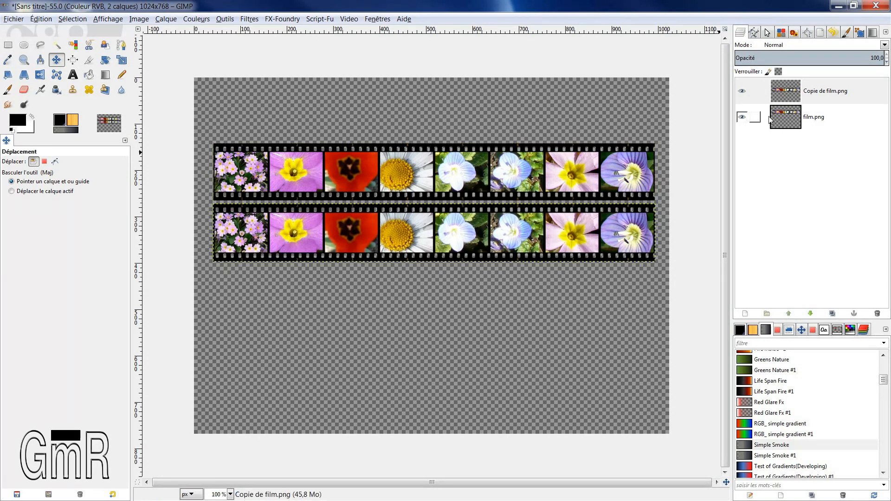
Raise the film.png layer above its duplicate in the layer stack.
{"action": "left_click", "coordinate": [781, 98]}
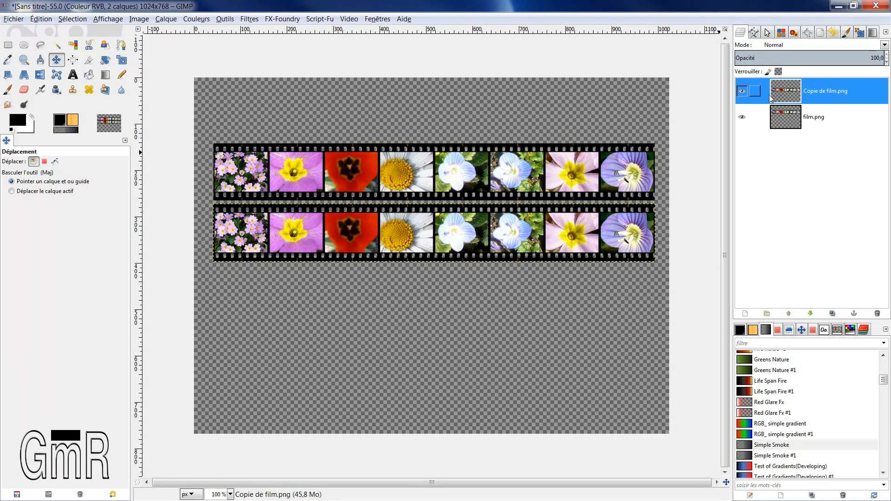
{"action": "left_click", "coordinate": [742, 92]}
{"action": "left_click", "coordinate": [742, 92]}
{"action": "left_click", "coordinate": [742, 91]}
{"action": "left_click", "coordinate": [741, 91]}
{"action": "left_click", "coordinate": [795, 124]}
{"action": "left_click", "coordinate": [789, 314]}
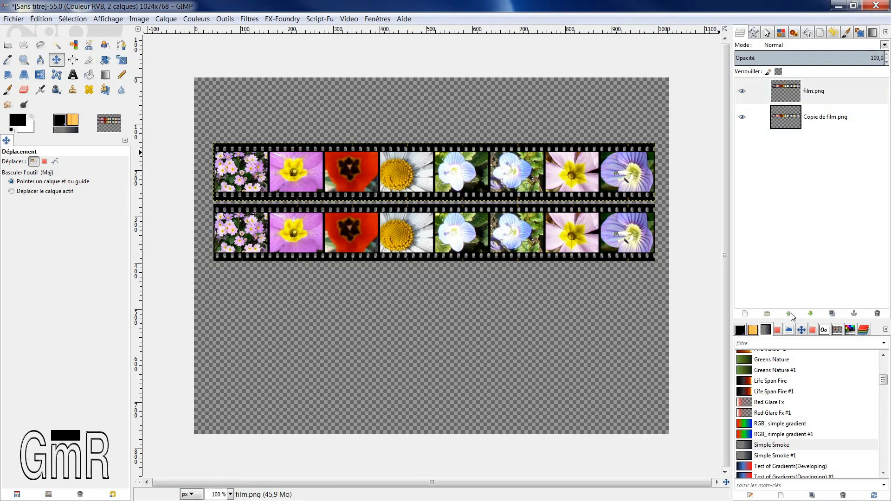
Flip the duplicate film strip vertically to form a mirrored reflection under the original.
{"action": "left_click", "coordinate": [773, 126]}
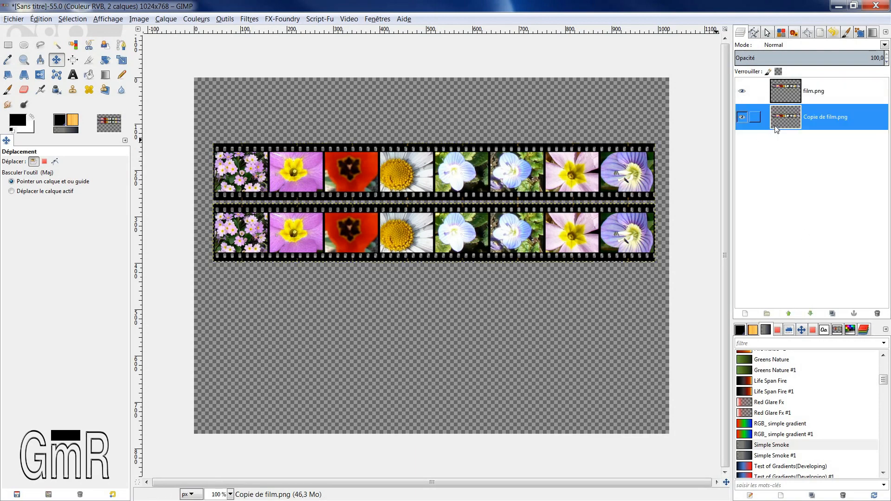
{"action": "left_click", "coordinate": [741, 117]}
{"action": "left_click", "coordinate": [742, 117]}
{"action": "left_click", "coordinate": [740, 122]}
{"action": "left_click", "coordinate": [740, 122]}
{"action": "left_click", "coordinate": [424, 228]}
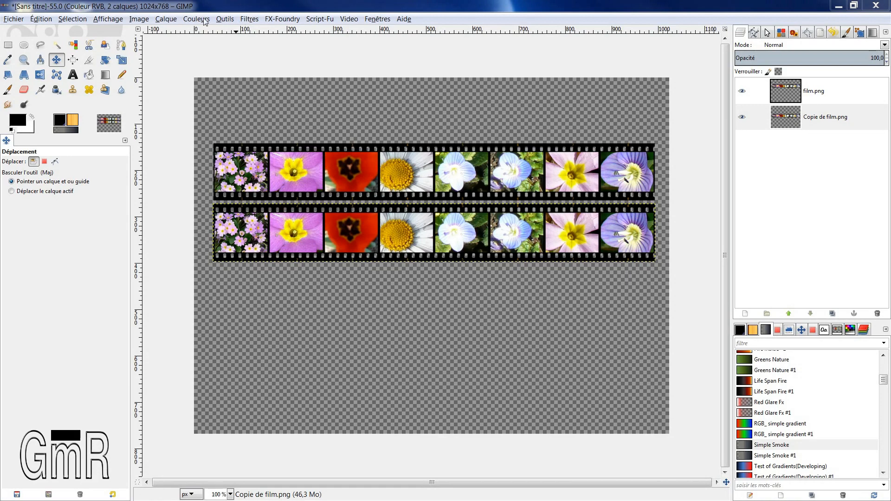
{"action": "left_click", "coordinate": [166, 19]}
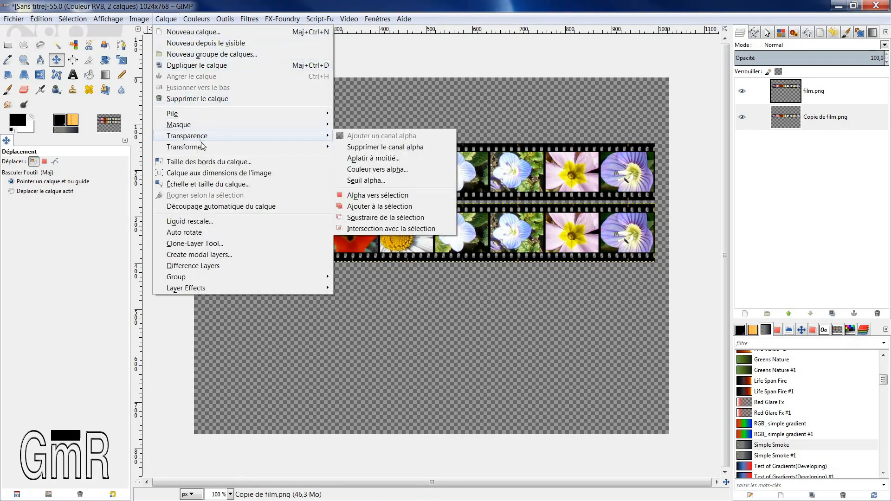
{"action": "mouse_move", "coordinate": [202, 146]}
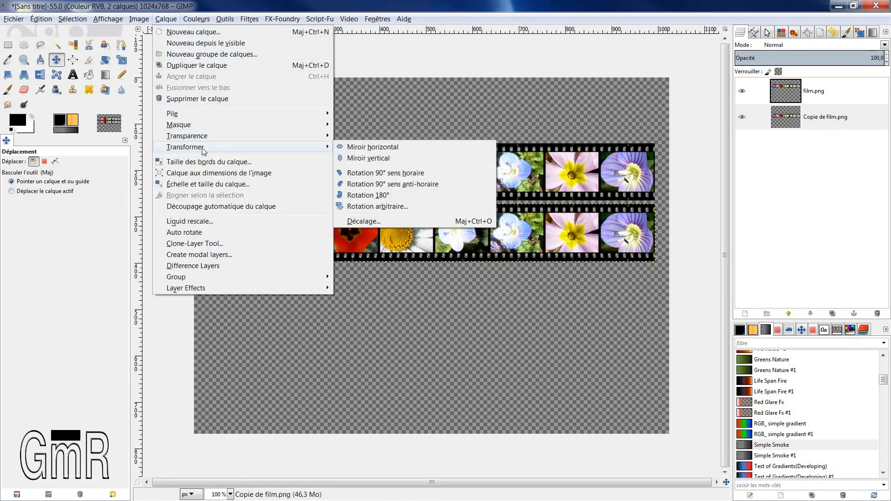
{"action": "left_click", "coordinate": [357, 159]}
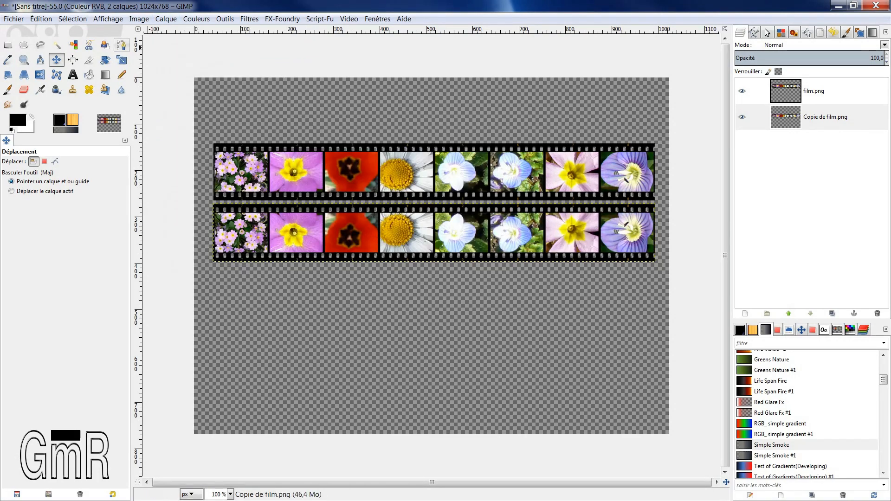
Lower the flipped duplicate strip's layer opacity to 42.7.
{"action": "left_click", "coordinate": [768, 118]}
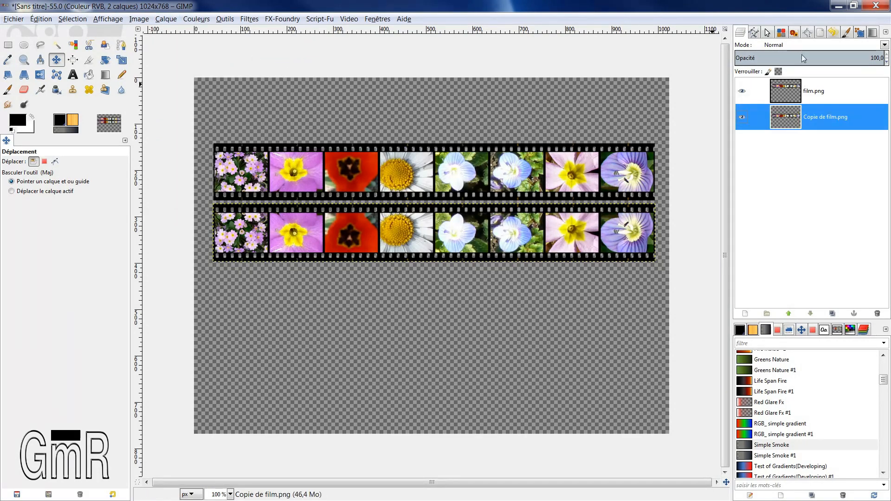
{"action": "left_click", "coordinate": [800, 55]}
{"action": "mouse_move", "coordinate": [801, 55]}
{"action": "left_mouse_down"}
{"action": "mouse_move", "coordinate": [825, 55]}
{"action": "mouse_move", "coordinate": [799, 58]}
{"action": "left_mouse_up"}
Add a white, full-opacity layer mask to the flipped duplicate strip's layer.
{"action": "left_click", "coordinate": [791, 117]}
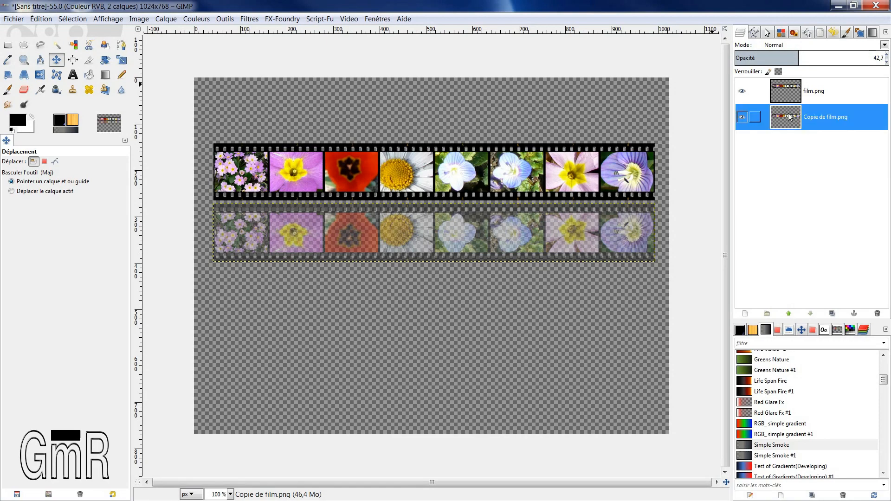
{"action": "right_click", "coordinate": [790, 117]}
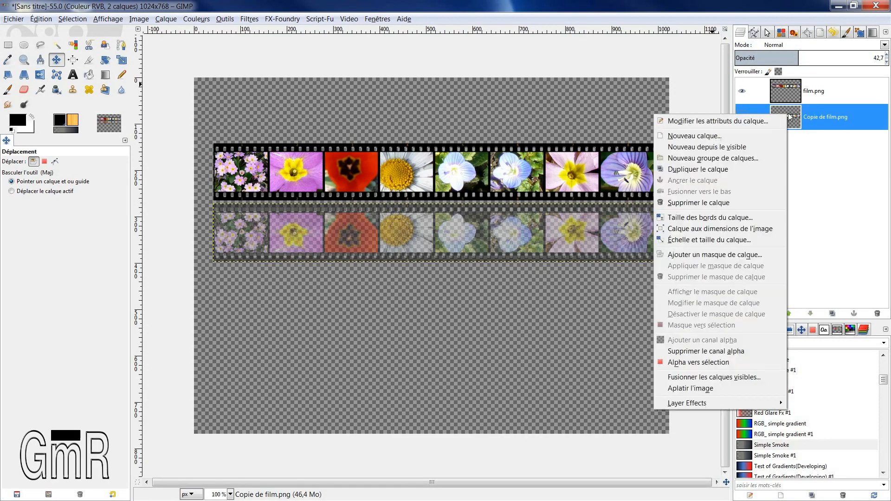
{"action": "left_click", "coordinate": [708, 256]}
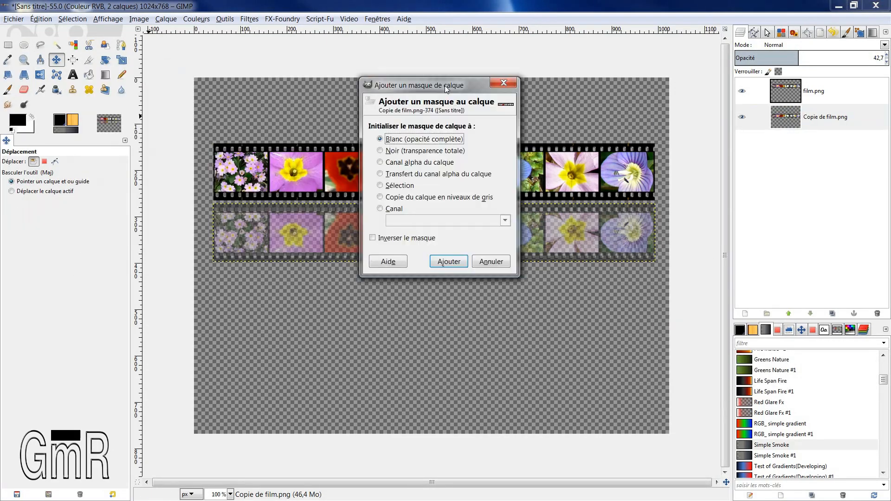
{"action": "left_click", "coordinate": [454, 260]}
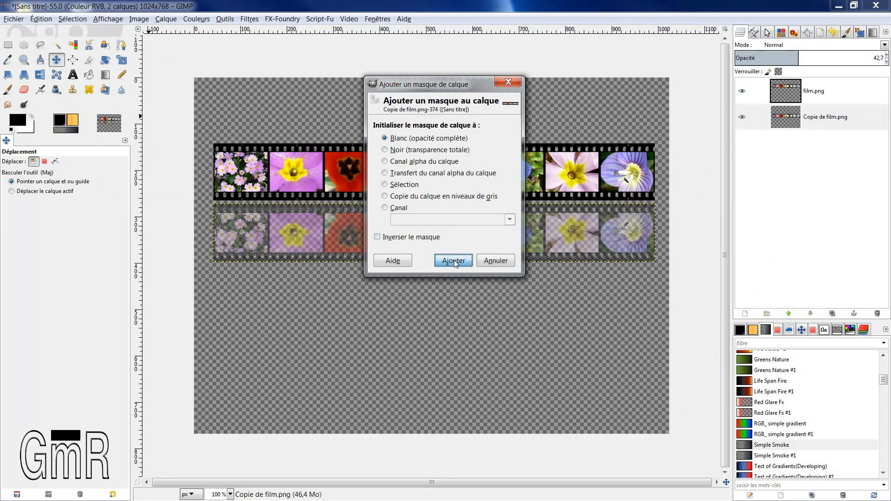
Fade the flipped strip by drawing several linear Simple Smoke gradients across its layer mask.
{"action": "left_click", "coordinate": [105, 74]}
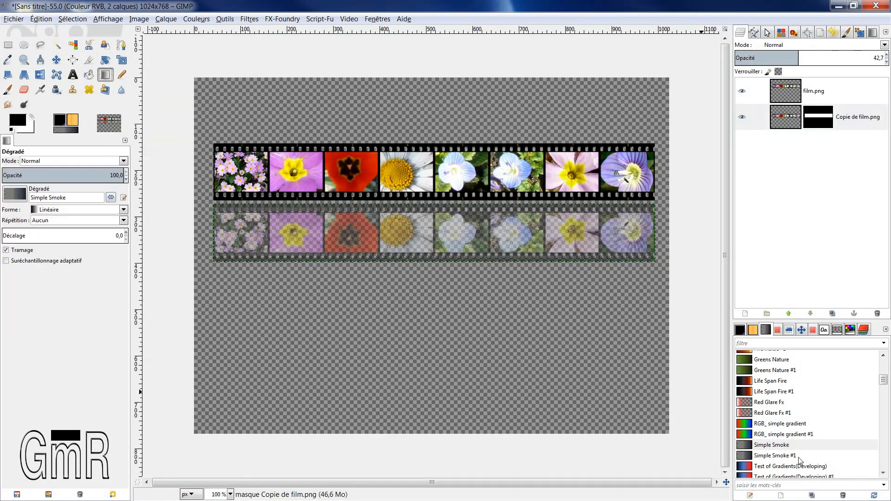
{"action": "scroll", "coordinate": [854, 395], "scroll_direction": "up", "scroll_amount": 2}
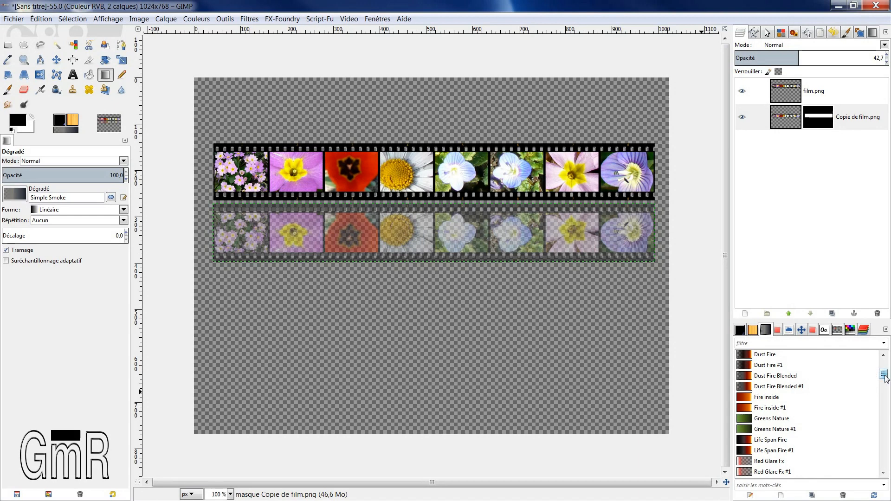
{"action": "left_click_drag", "start_coordinate": [883, 370], "coordinate": [884, 352]}
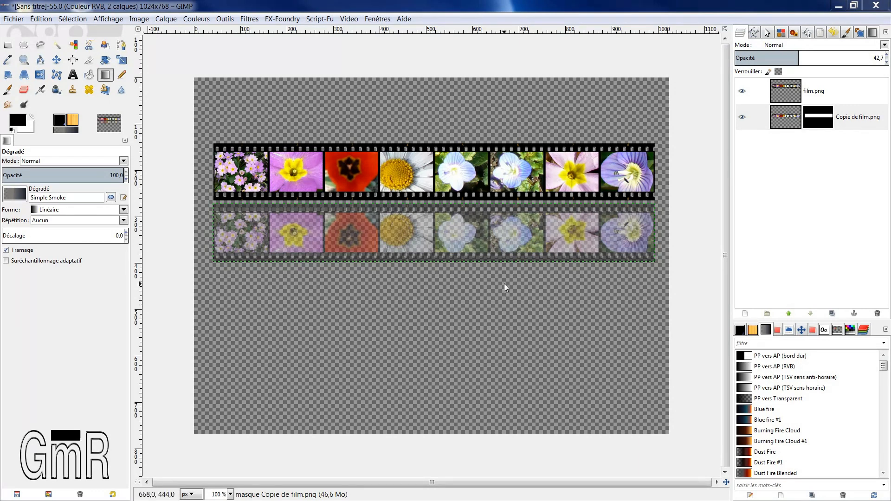
{"action": "left_click_drag", "start_coordinate": [504, 283], "coordinate": [437, 243]}
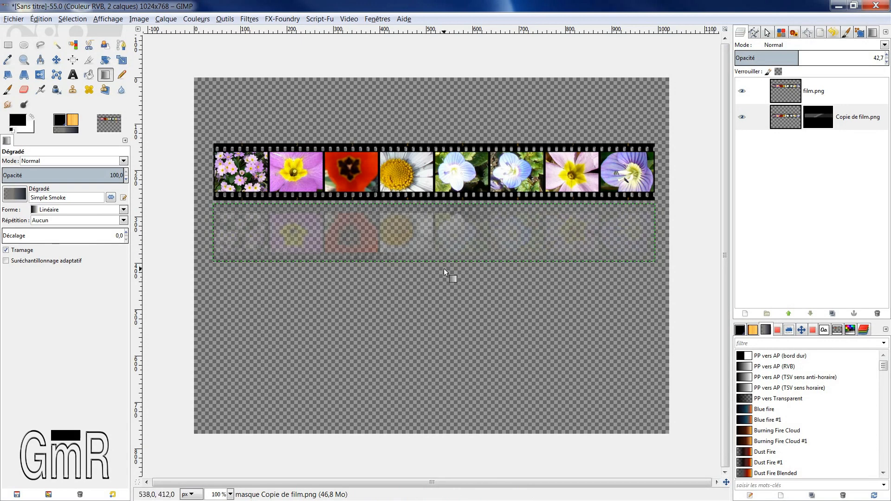
{"action": "left_click_drag", "start_coordinate": [516, 279], "coordinate": [456, 230]}
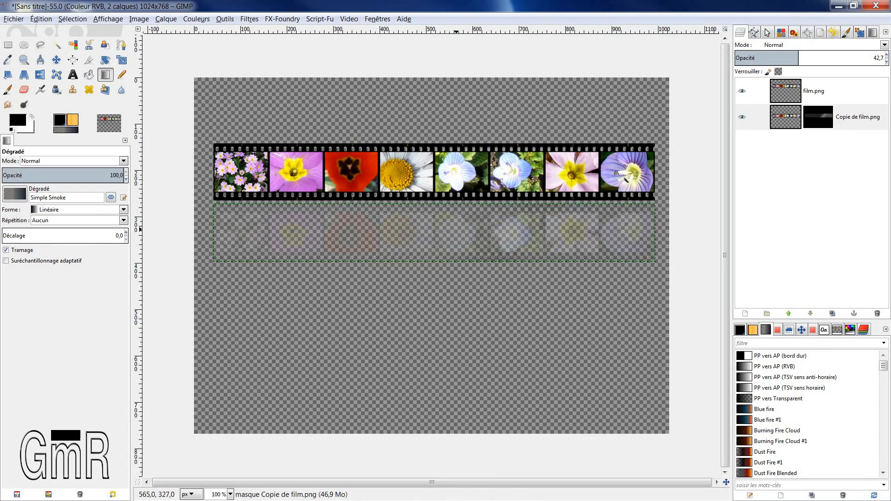
{"action": "left_click_drag", "start_coordinate": [417, 263], "coordinate": [432, 230]}
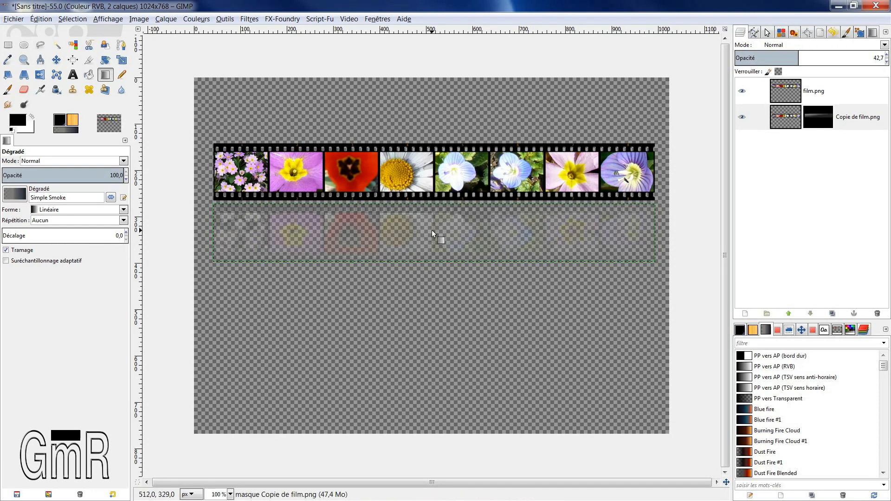
{"action": "left_click_drag", "start_coordinate": [372, 222], "coordinate": [350, 194]}
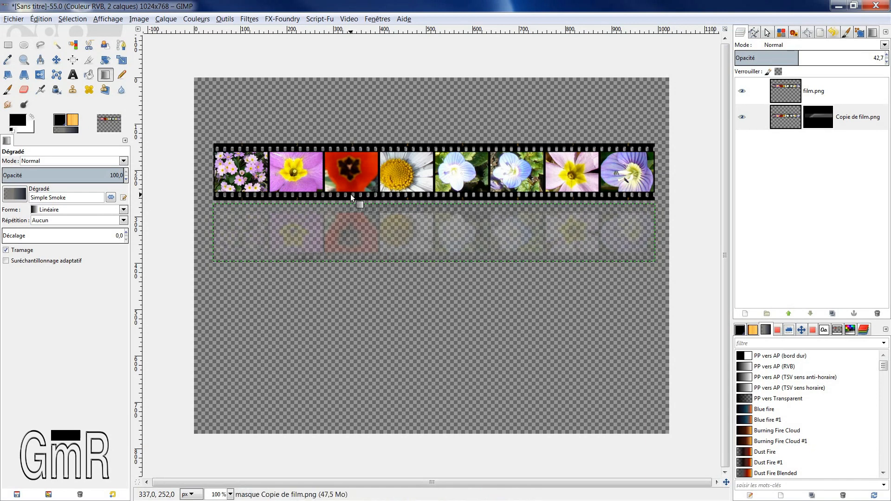
Set the flipped strip's layer opacity to 100 and draw two more downward diagonal gradients on its mask.
{"action": "left_click_drag", "start_coordinate": [799, 53], "coordinate": [886, 53]}
{"action": "left_click_drag", "start_coordinate": [382, 182], "coordinate": [440, 258]}
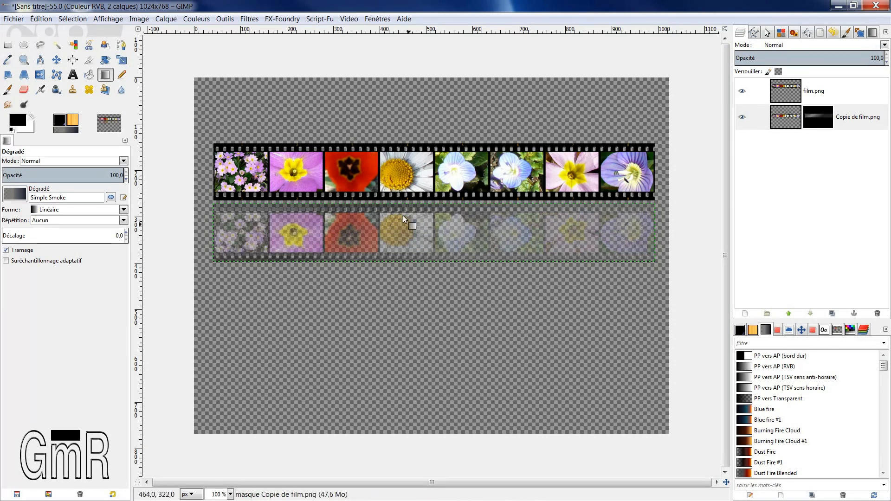
{"action": "left_click_drag", "start_coordinate": [316, 131], "coordinate": [395, 260]}
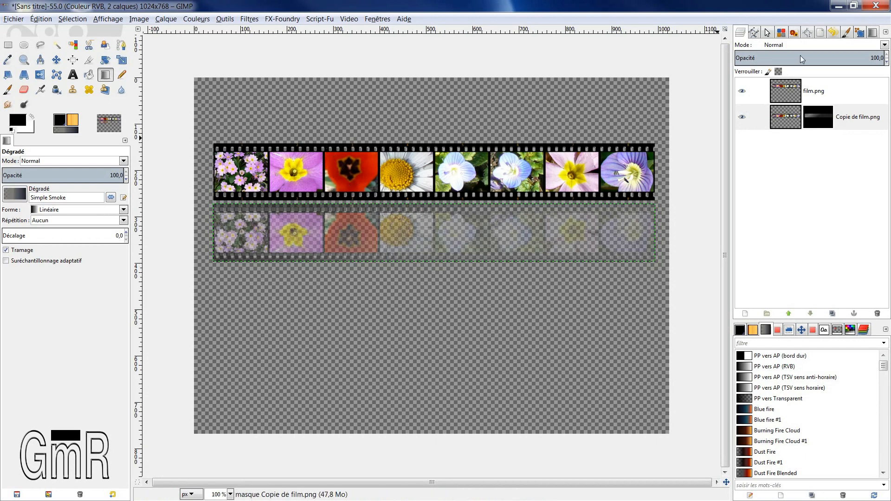
Set the flipped strip's layer opacity to 76.5 and merge the film.png layer down into it.
{"action": "left_click_drag", "start_coordinate": [801, 55], "coordinate": [850, 55]}
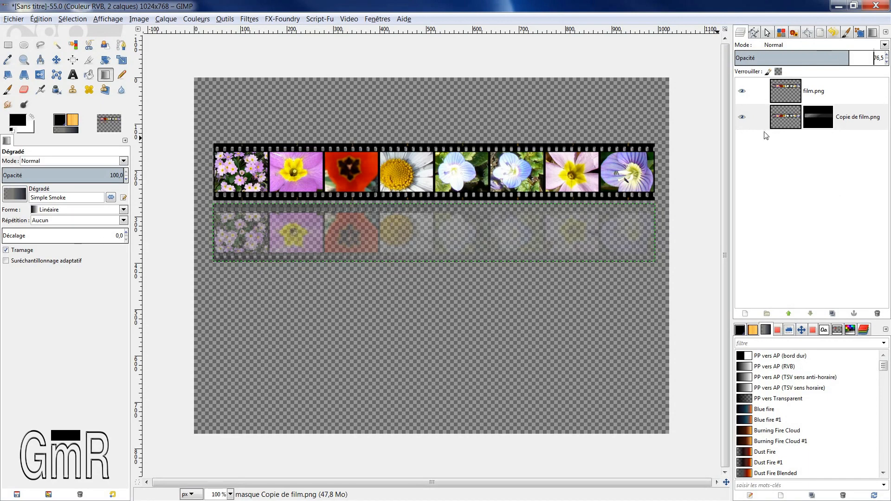
{"action": "right_click", "coordinate": [784, 94]}
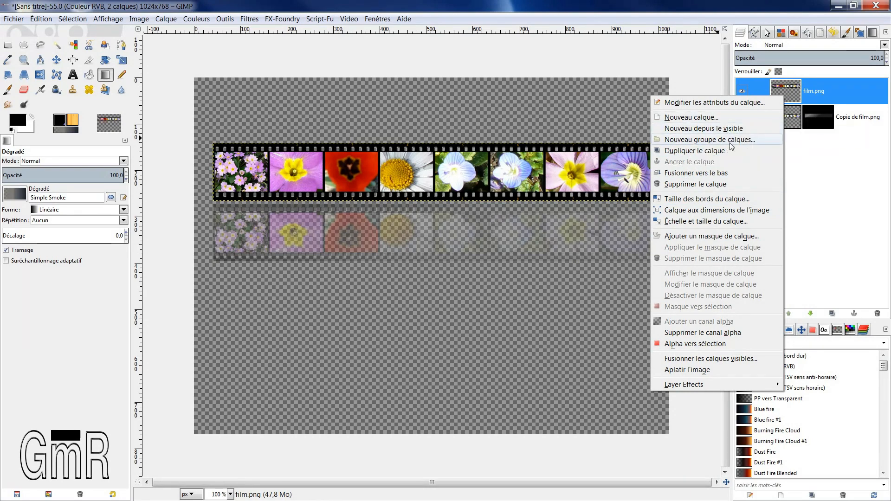
{"action": "left_click", "coordinate": [701, 173]}
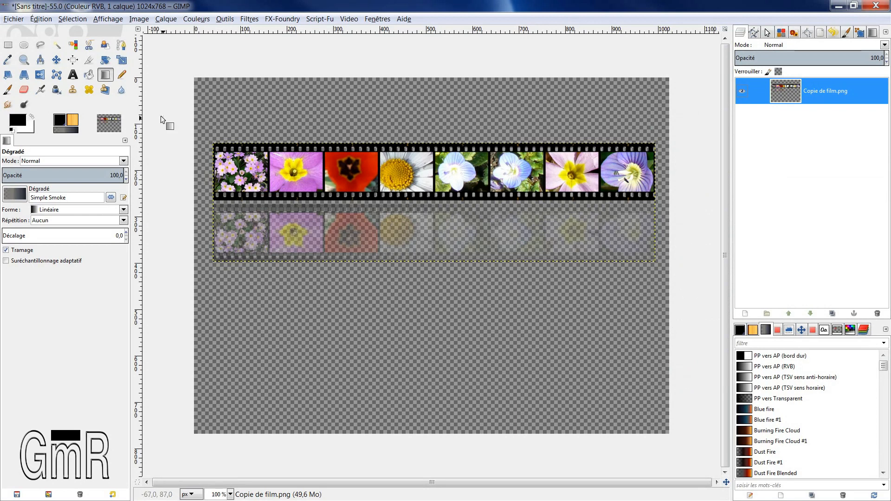
Add the title "Mon Jardin" in 80 px Hudson inside a text box about 952 × 76 px just above the film strip.
{"action": "key", "text": "t"}
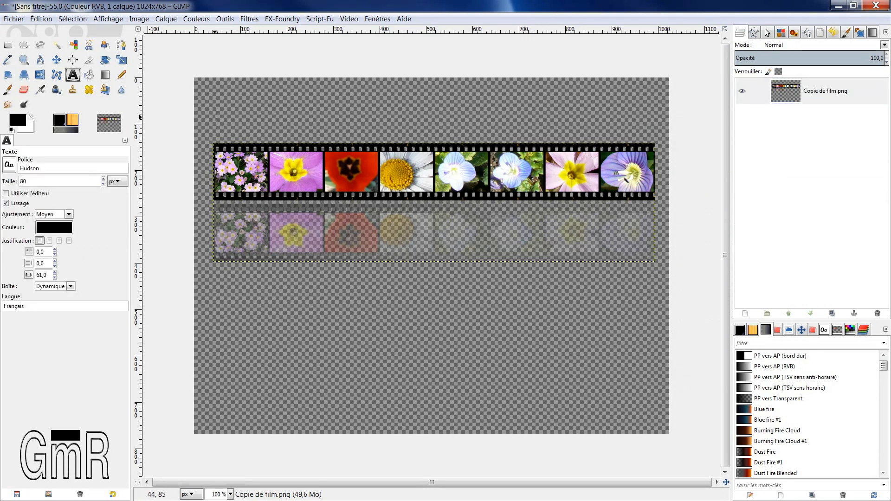
{"action": "left_click_drag", "start_coordinate": [213, 106], "coordinate": [655, 141]}
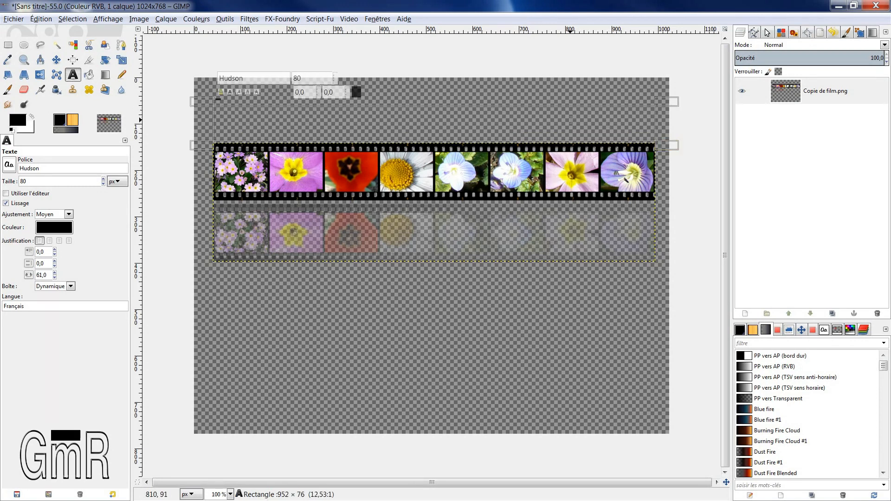
{"action": "type", "text": "Mon"}
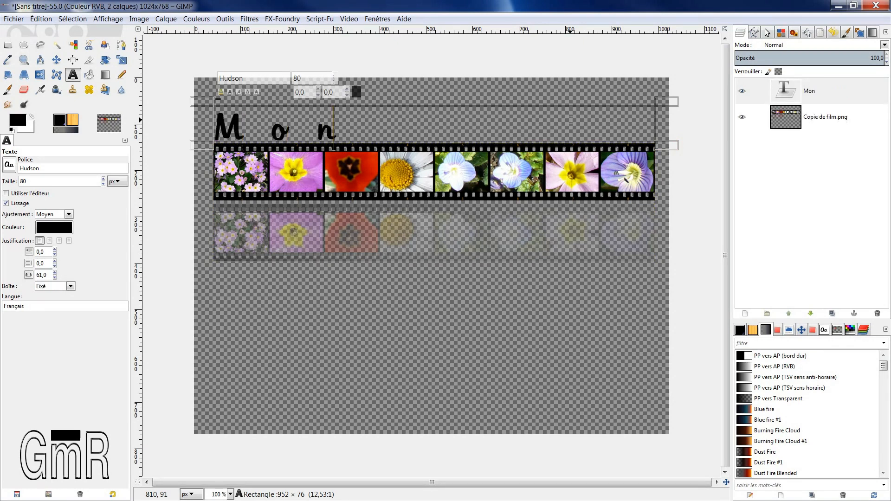
{"action": "type", "text": " Jardin"}
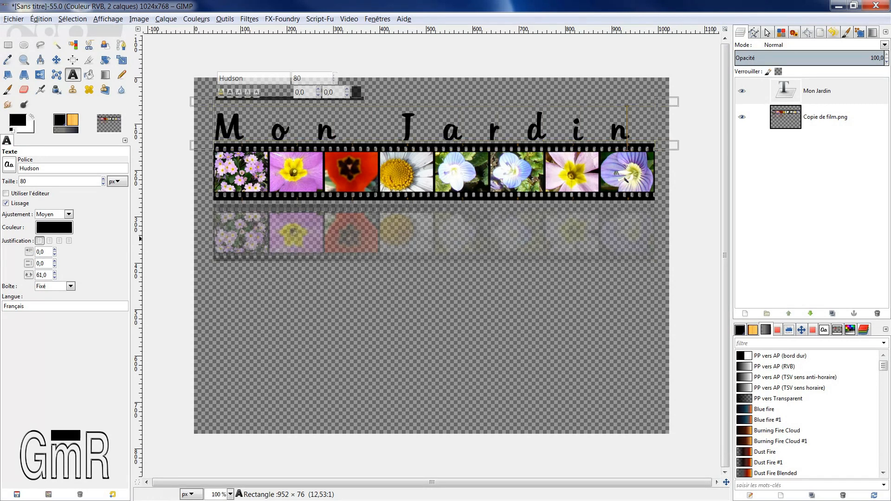
Try letter spacings of 60 and 62 on the Mon Jardin title and set the spacing back to 61.
{"action": "left_click", "coordinate": [55, 277]}
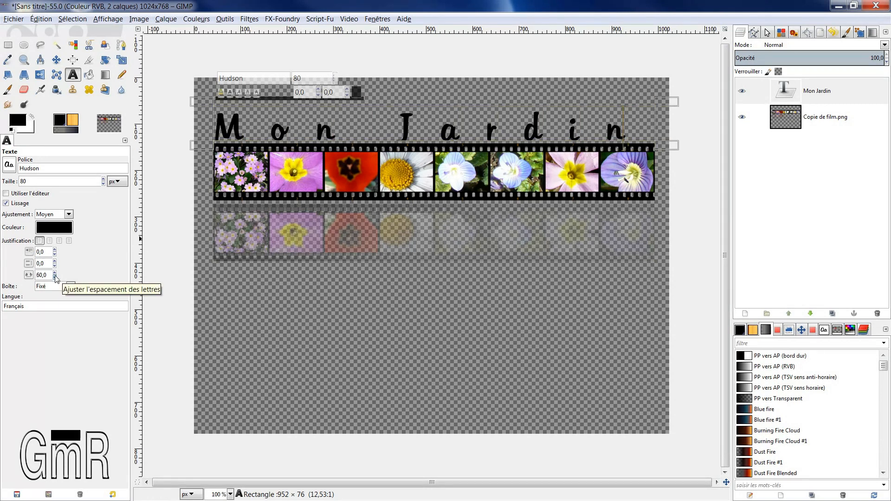
{"action": "left_click", "coordinate": [55, 273]}
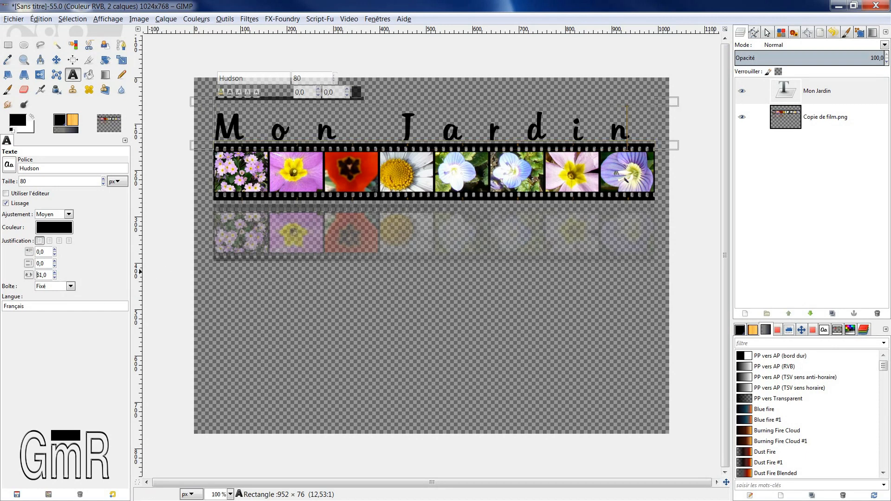
{"action": "left_click", "coordinate": [55, 274]}
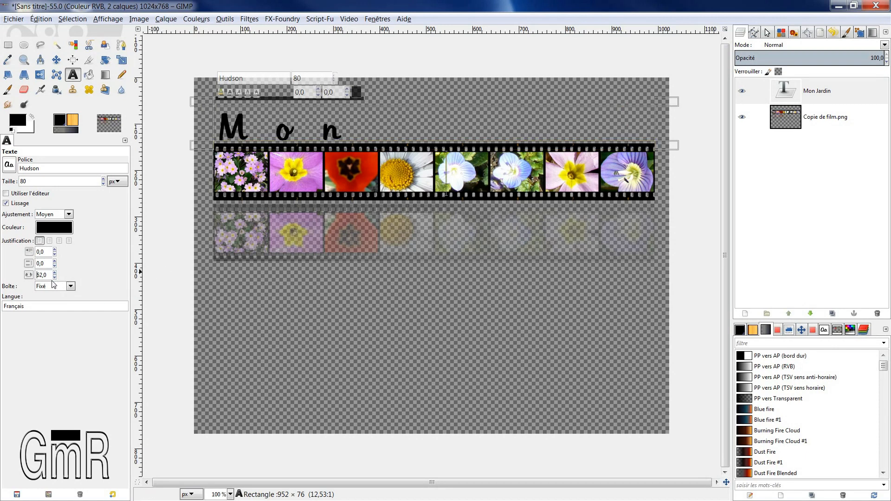
{"action": "left_click", "coordinate": [55, 278]}
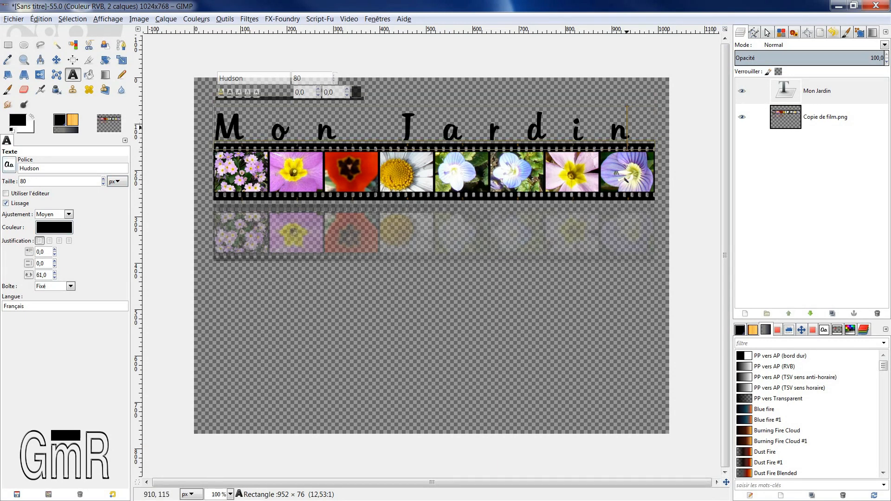
Create a new layer from the visible image directly above the Copie de film.png layer.
{"action": "left_click", "coordinate": [787, 96]}
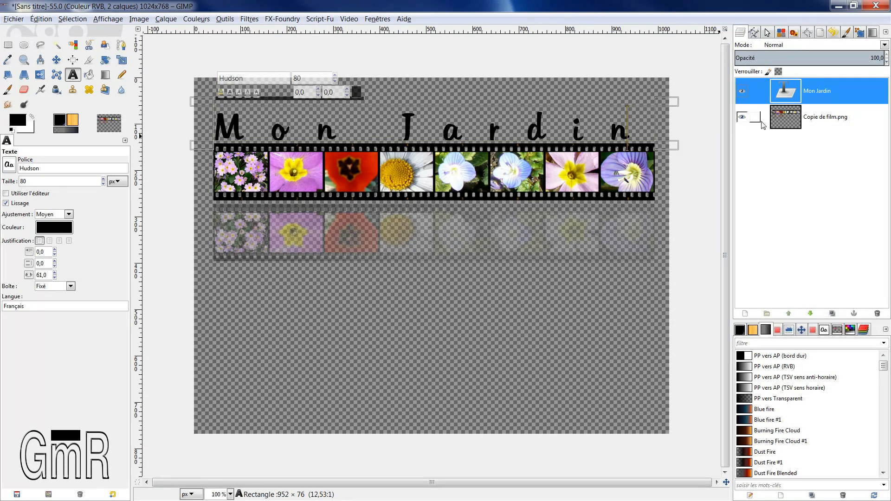
{"action": "right_click", "coordinate": [791, 123]}
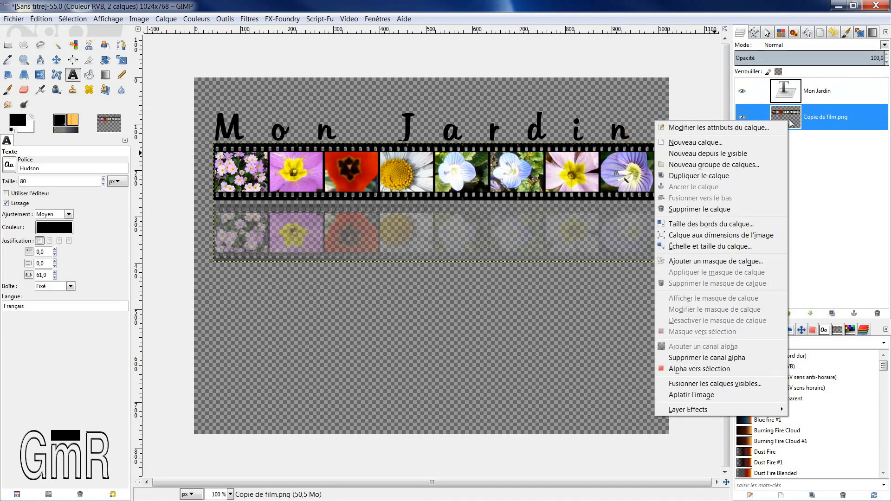
{"action": "left_click", "coordinate": [724, 154]}
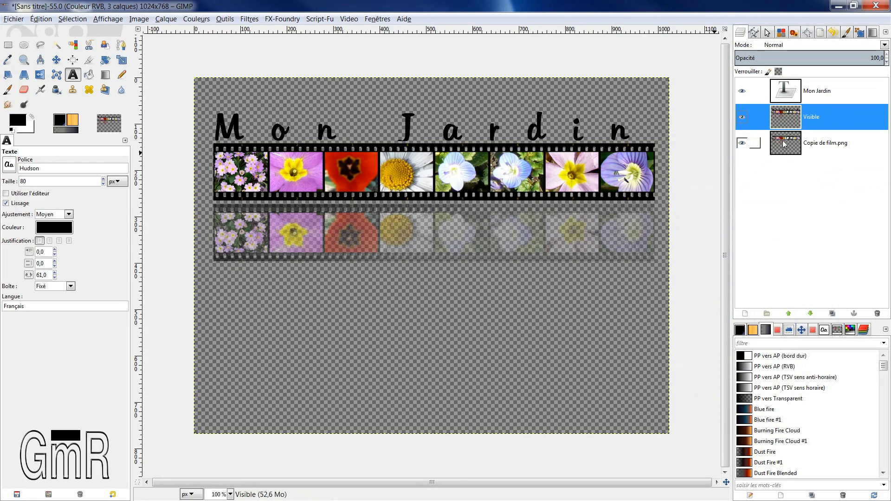
Hide the Mon Jardin and Copie de film.png layers and move the Visible layer below Copie de film.png.
{"action": "left_click", "coordinate": [741, 90]}
{"action": "left_click", "coordinate": [741, 143]}
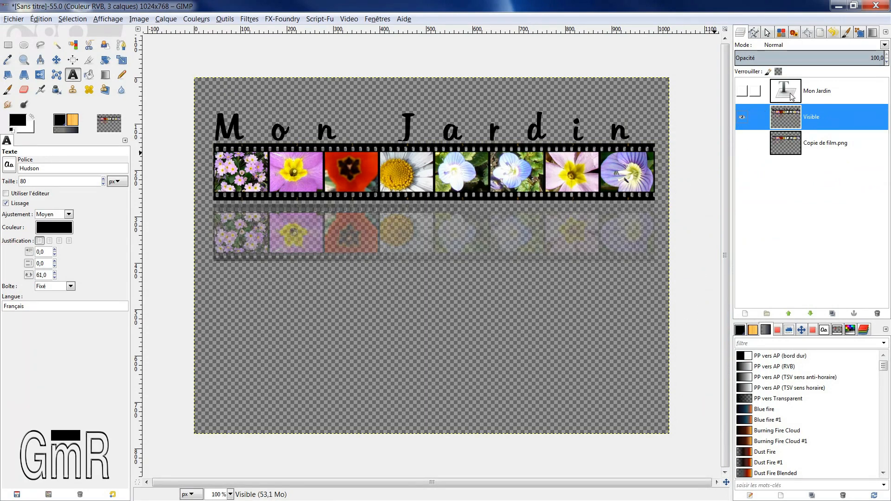
{"action": "left_click", "coordinate": [810, 312]}
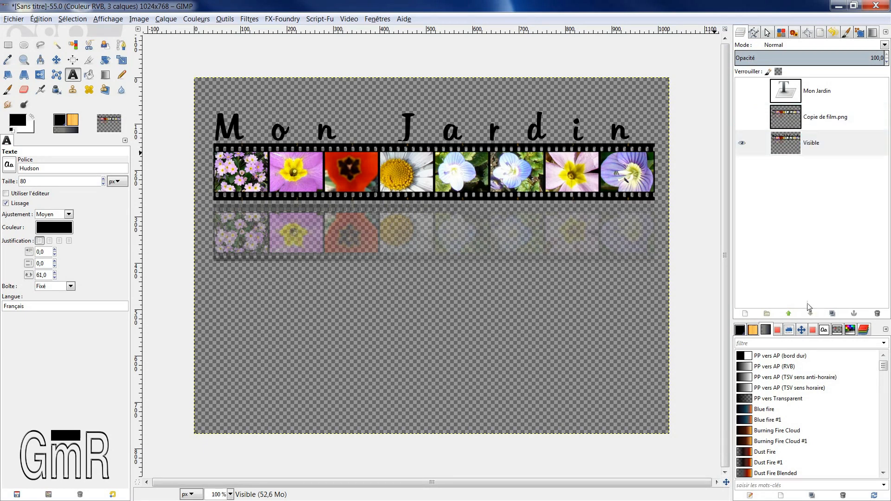
Duplicate the Visible layer, hide the copy and make the original Visible layer active.
{"action": "left_click", "coordinate": [787, 147]}
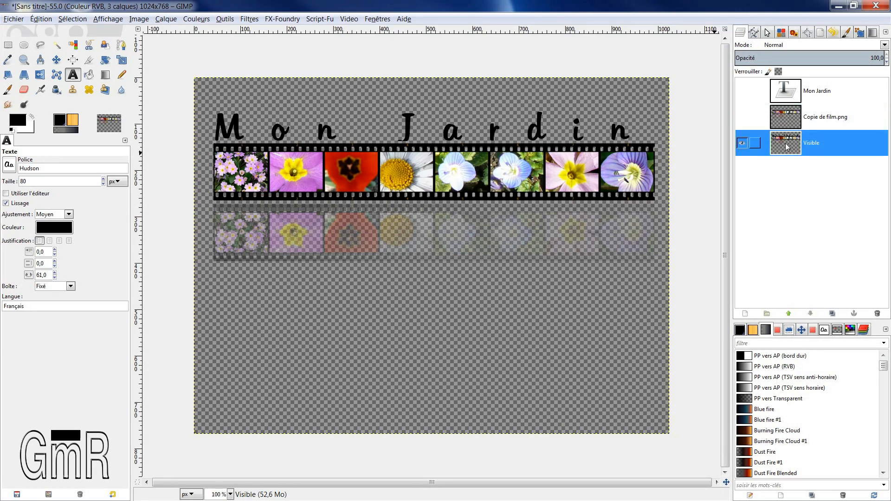
{"action": "left_click", "coordinate": [832, 314]}
{"action": "left_click", "coordinate": [741, 144]}
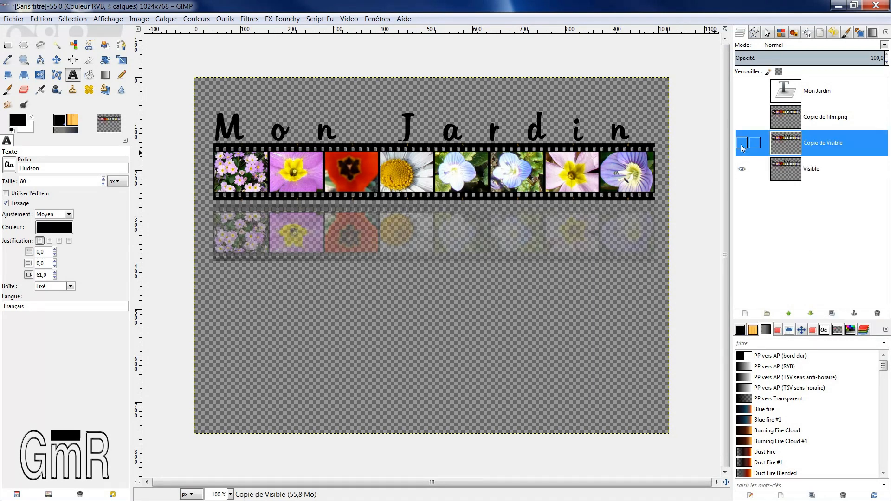
{"action": "left_click", "coordinate": [789, 169]}
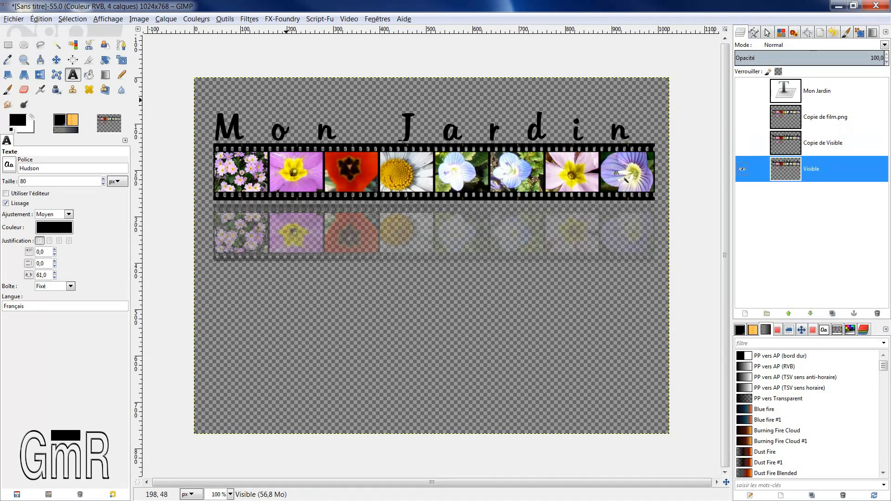
Start the Courber distortion on the Visible layer, reset its upper and lower curves to flat lines and preview the result.
{"action": "left_click", "coordinate": [249, 20]}
{"action": "mouse_move", "coordinate": [267, 108]}
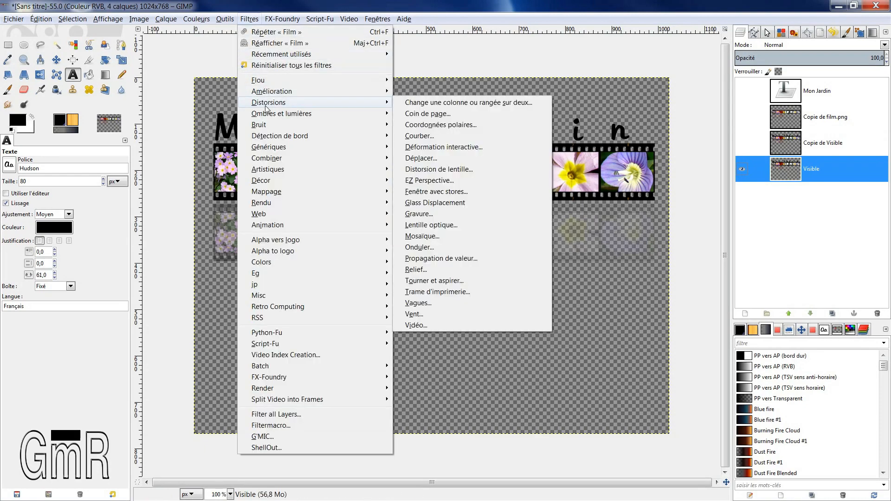
{"action": "left_click", "coordinate": [430, 135]}
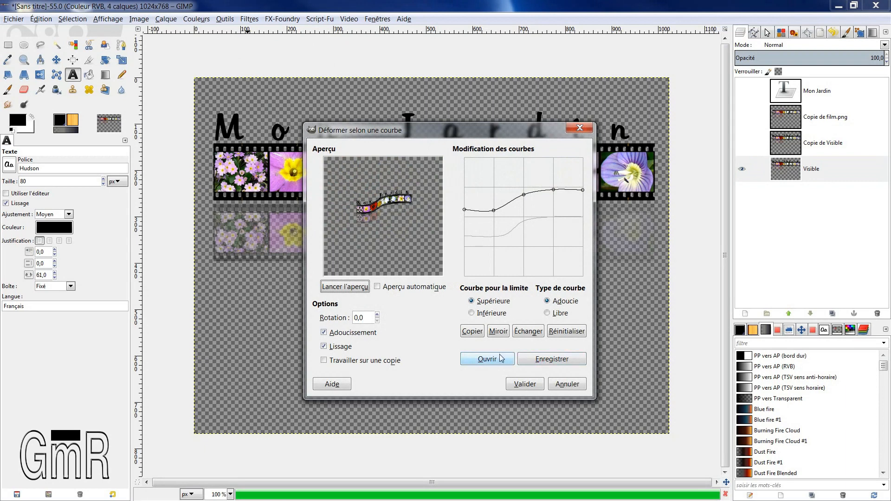
{"action": "left_click", "coordinate": [559, 335]}
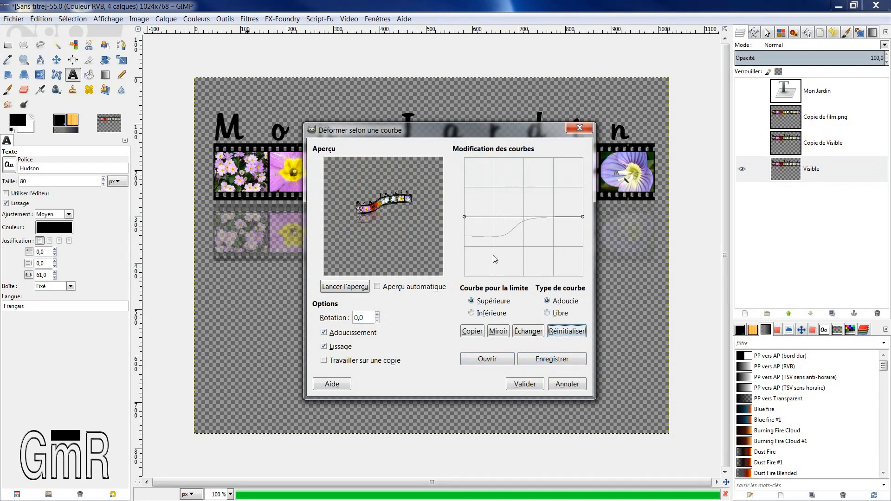
{"action": "left_click", "coordinate": [484, 312]}
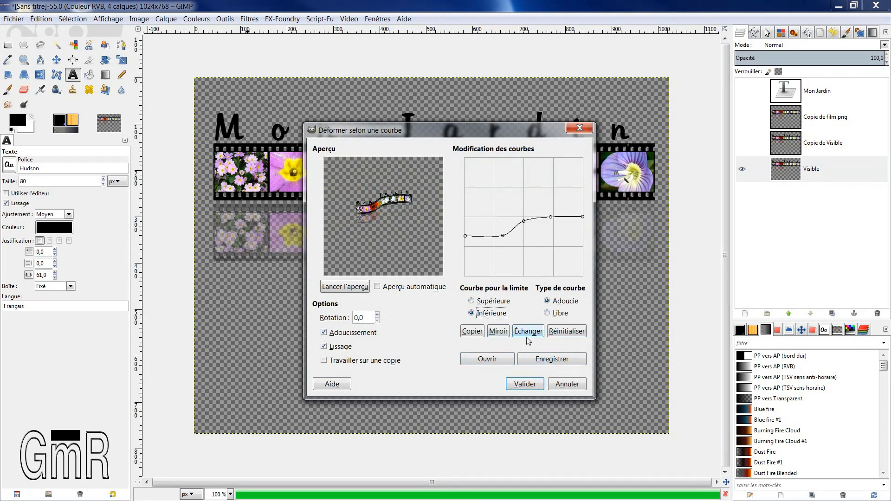
{"action": "left_click", "coordinate": [566, 335]}
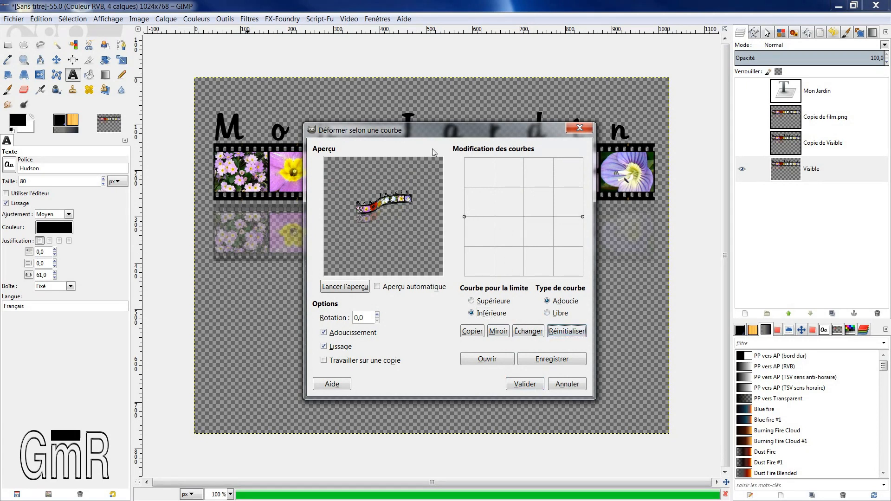
{"action": "left_click", "coordinate": [353, 287]}
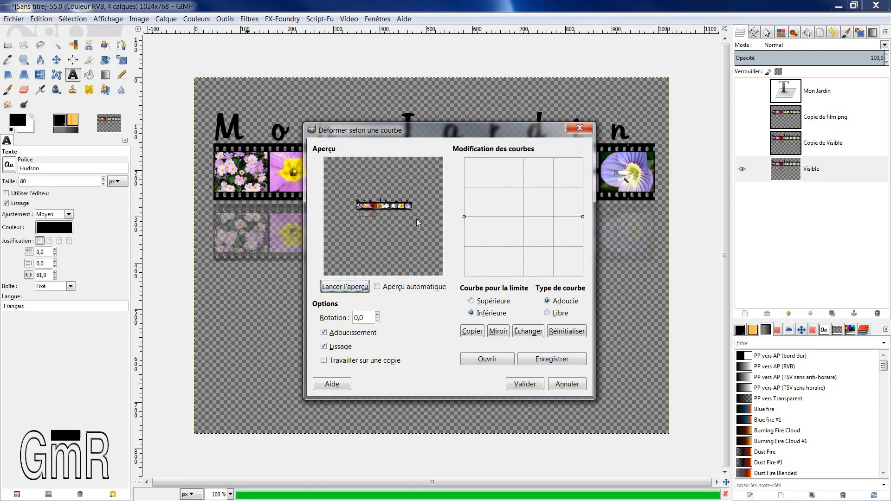
Try a downward-sloping upper curve with extra points and mirror it for the lower edge.
{"action": "left_click", "coordinate": [478, 300]}
{"action": "left_click_drag", "start_coordinate": [464, 217], "coordinate": [464, 201]}
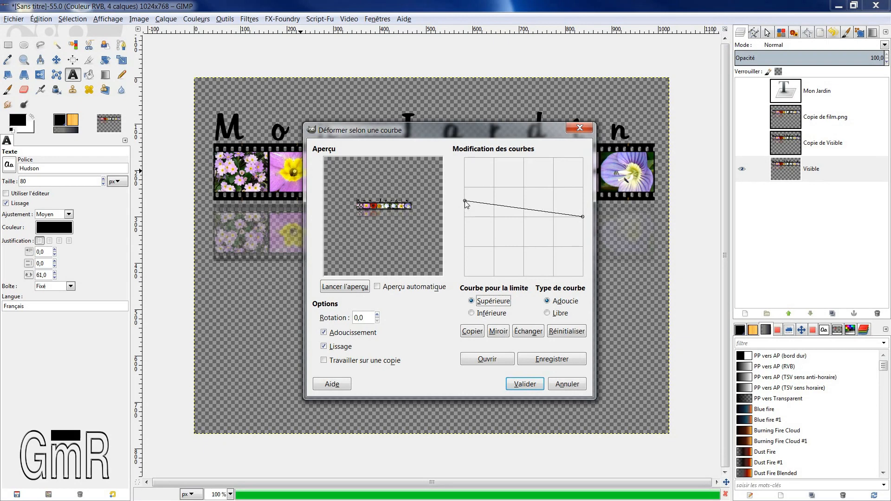
{"action": "left_click_drag", "start_coordinate": [583, 217], "coordinate": [583, 216]}
{"action": "left_click_drag", "start_coordinate": [465, 201], "coordinate": [497, 191]}
{"action": "left_click", "coordinate": [491, 194]}
{"action": "left_click_drag", "start_coordinate": [554, 206], "coordinate": [519, 206]}
{"action": "left_click", "coordinate": [524, 203]}
{"action": "left_click", "coordinate": [478, 315]}
{"action": "left_click", "coordinate": [505, 333]}
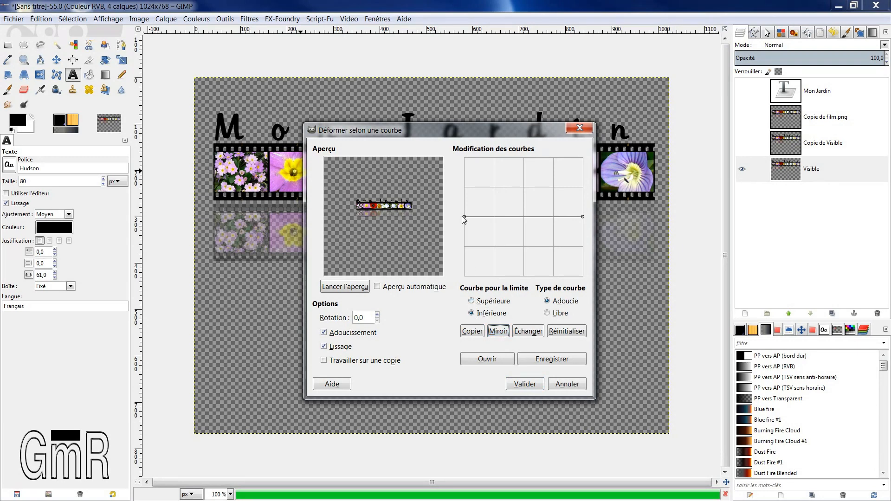
Try an upper curve falling in an S-shape from one grid line above the middle to the middle, and mirror it for the lower edge.
{"action": "left_click", "coordinate": [472, 301]}
{"action": "left_click_drag", "start_coordinate": [466, 217], "coordinate": [465, 188]}
{"action": "left_click", "coordinate": [496, 189]}
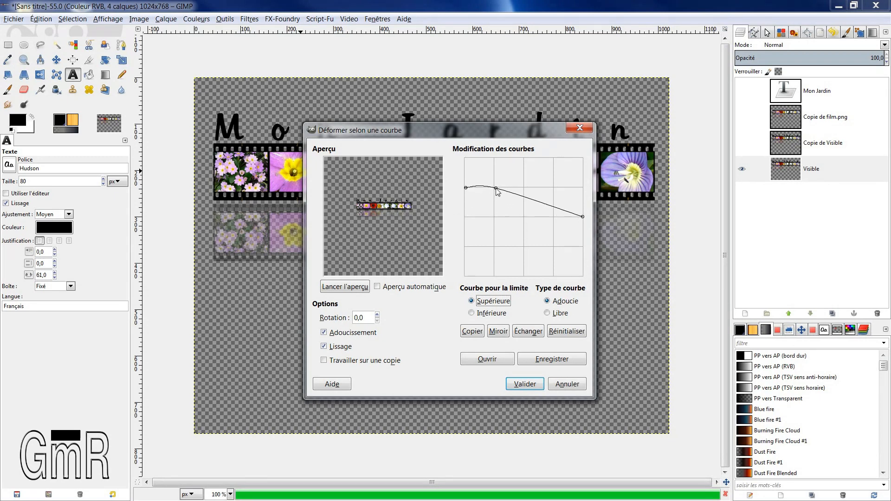
{"action": "left_click_drag", "start_coordinate": [526, 198], "coordinate": [552, 219]}
{"action": "left_click", "coordinate": [498, 332]}
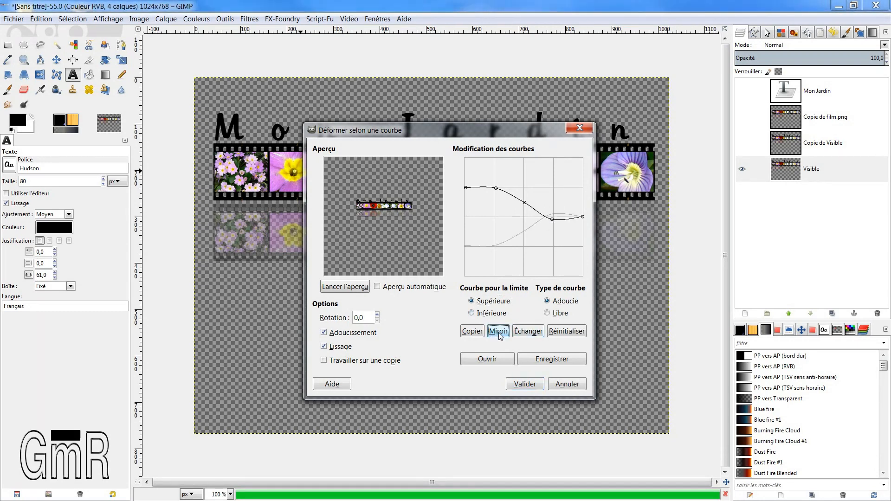
Try copying the upper curve to the lower edge and pulling its points down, and reset the lower curve.
{"action": "left_click", "coordinate": [477, 333]}
{"action": "left_click", "coordinate": [493, 314]}
{"action": "mouse_move", "coordinate": [510, 192]}
{"action": "left_mouse_down"}
{"action": "mouse_move", "coordinate": [509, 210]}
{"action": "mouse_move", "coordinate": [519, 200]}
{"action": "mouse_move", "coordinate": [508, 209]}
{"action": "left_mouse_up"}
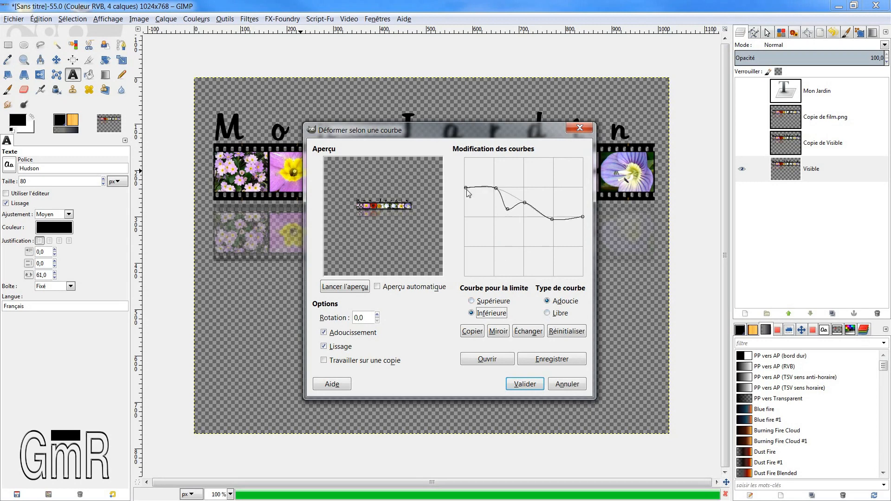
{"action": "left_click_drag", "start_coordinate": [467, 190], "coordinate": [495, 214]}
{"action": "left_click", "coordinate": [573, 333]}
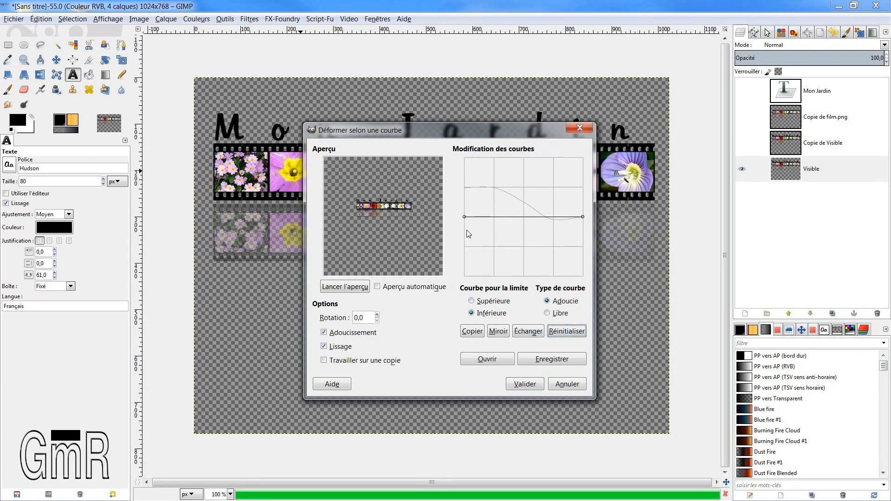
Try a lower curve falling in an S-shape from the middle to one grid line below it, and preview the bend.
{"action": "left_click_drag", "start_coordinate": [465, 218], "coordinate": [466, 217]}
{"action": "left_click", "coordinate": [495, 217]}
{"action": "left_click_drag", "start_coordinate": [581, 218], "coordinate": [524, 233]}
{"action": "left_click", "coordinate": [346, 288]}
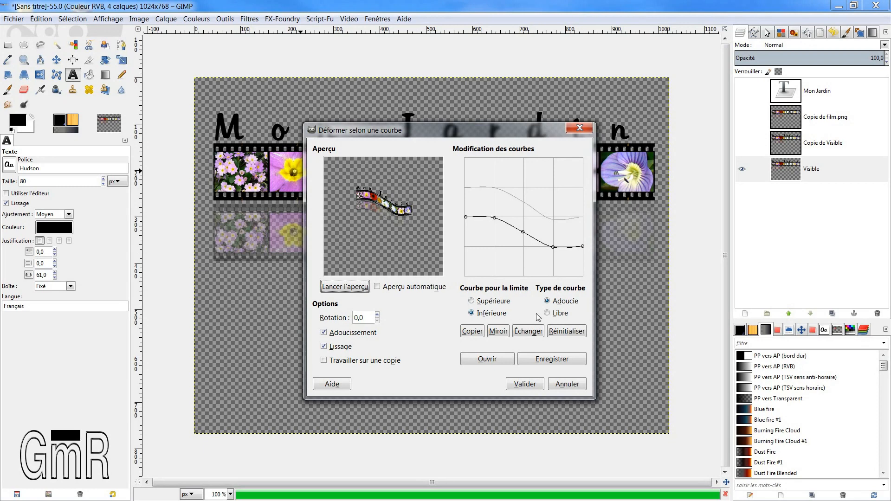
Reset both curves and shape the upper one as an S rising from one grid line below the middle to the middle.
{"action": "left_click", "coordinate": [563, 332]}
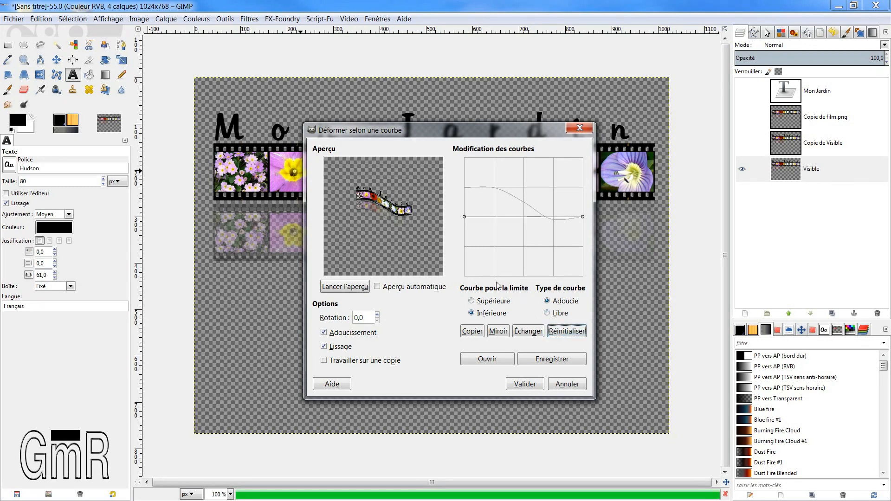
{"action": "left_click", "coordinate": [485, 302]}
{"action": "left_click", "coordinate": [566, 332]}
{"action": "left_click_drag", "start_coordinate": [464, 216], "coordinate": [496, 246]}
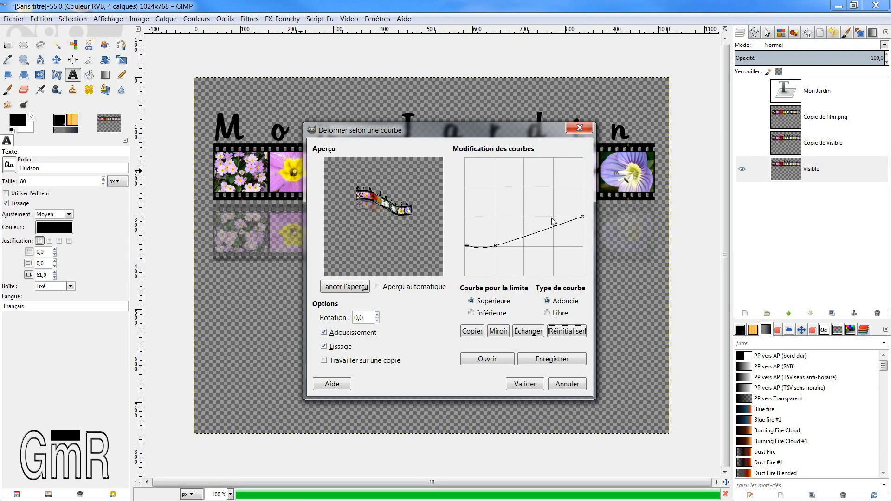
{"action": "left_click_drag", "start_coordinate": [543, 228], "coordinate": [543, 220]}
Shape the lower curve as an S rising from about half a grid square above the middle to one grid line above it.
{"action": "left_click", "coordinate": [486, 314]}
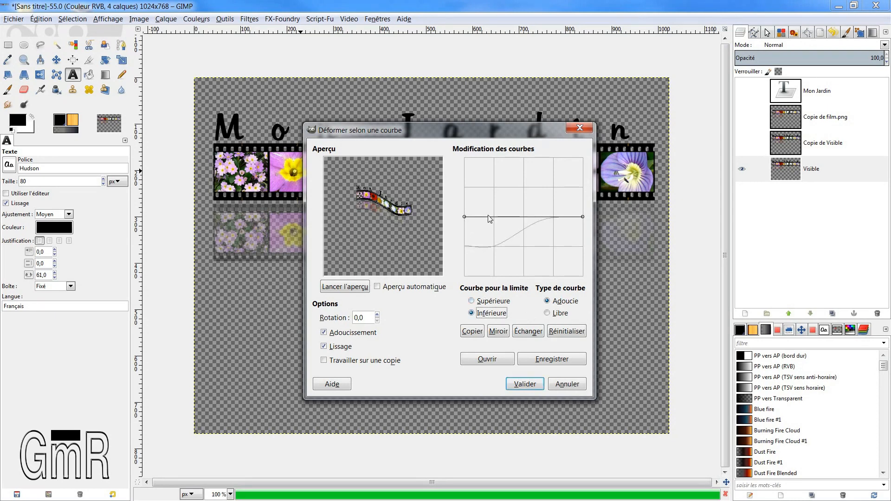
{"action": "left_click_drag", "start_coordinate": [465, 219], "coordinate": [551, 187]}
{"action": "left_click_drag", "start_coordinate": [584, 218], "coordinate": [583, 193]}
{"action": "left_click_drag", "start_coordinate": [493, 199], "coordinate": [464, 204]}
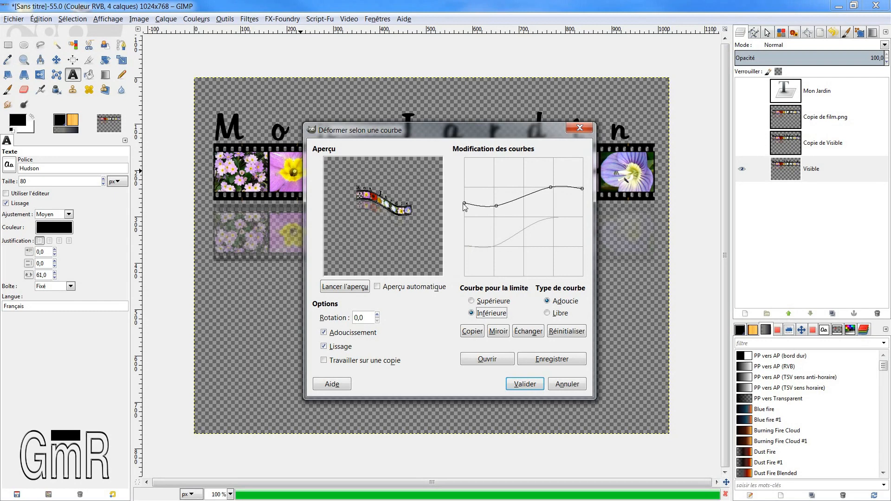
Preview and apply the curve bend, and move the Visible layer down until the whole strip and title fit inside the canvas.
{"action": "left_click", "coordinate": [352, 288]}
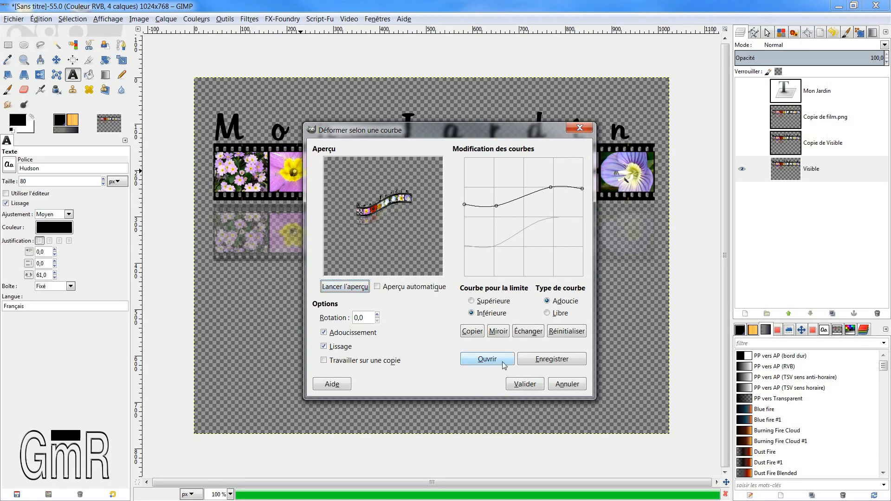
{"action": "left_click", "coordinate": [521, 386]}
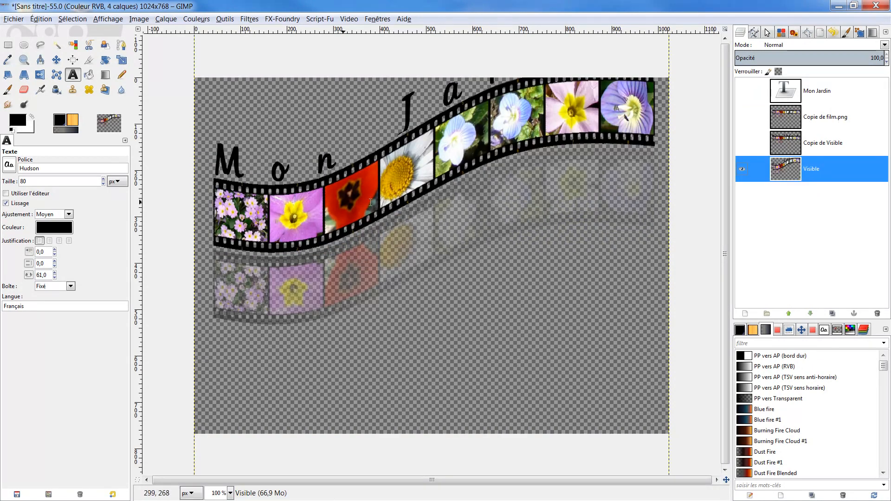
{"action": "left_click", "coordinate": [56, 60]}
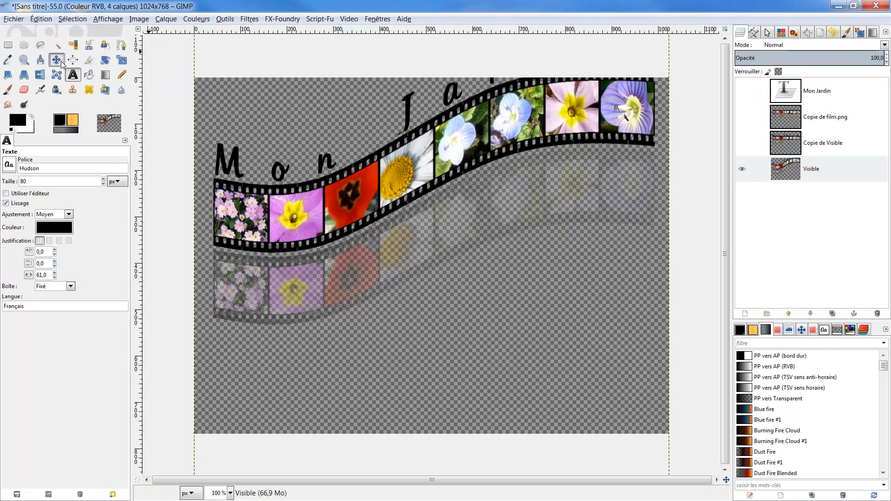
{"action": "left_click_drag", "start_coordinate": [404, 153], "coordinate": [402, 221]}
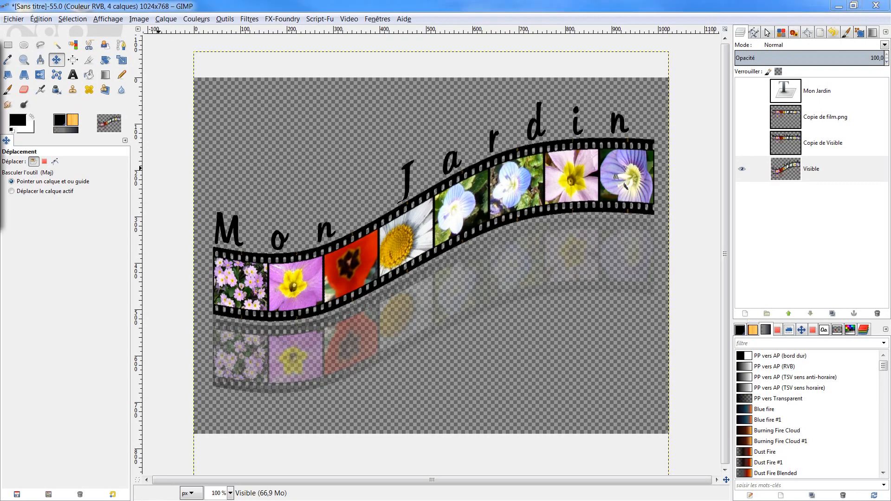
Create a transparent 1024 × 768 px layer named Calque and place it below the Visible layer.
{"action": "key", "text": "shift+ctrl+n"}
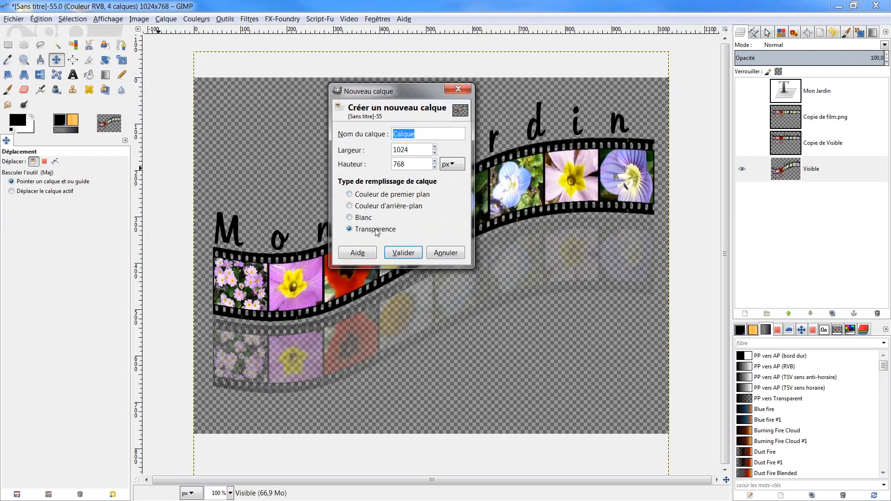
{"action": "left_click", "coordinate": [403, 253]}
{"action": "left_click", "coordinate": [784, 173]}
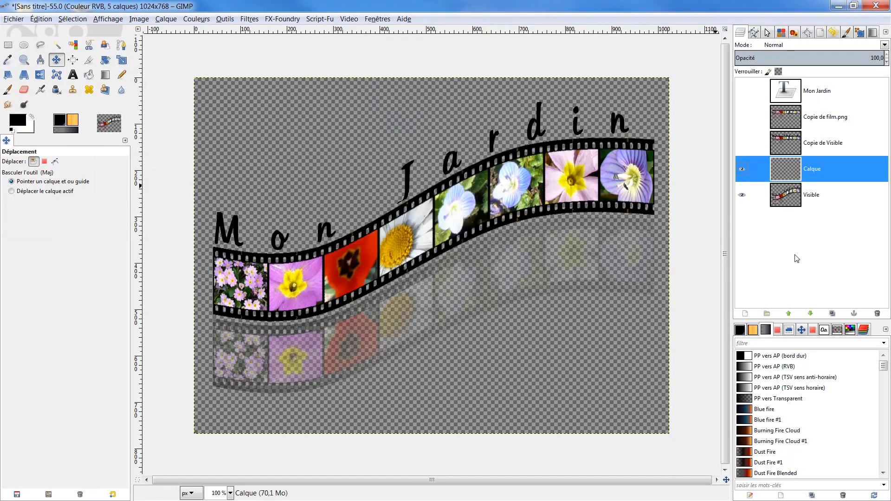
{"action": "left_click", "coordinate": [811, 313]}
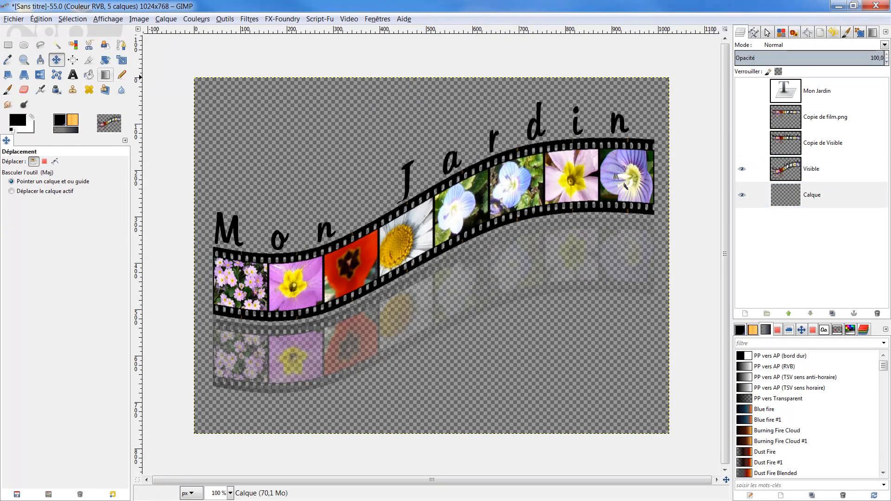
Fill the Calque layer with a linear Greens Nature gradient running diagonally from the image's upper left to its lower right.
{"action": "left_click", "coordinate": [105, 75]}
{"action": "scroll", "coordinate": [794, 403], "scroll_direction": "down", "scroll_amount": 2}
{"action": "scroll", "coordinate": [794, 405], "scroll_direction": "down", "scroll_amount": 2}
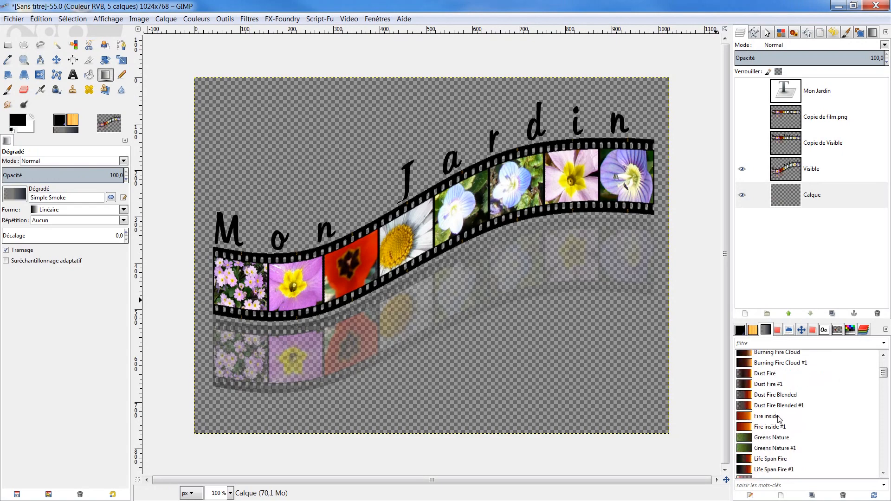
{"action": "left_click", "coordinate": [762, 440]}
{"action": "left_click_drag", "start_coordinate": [330, 124], "coordinate": [547, 362]}
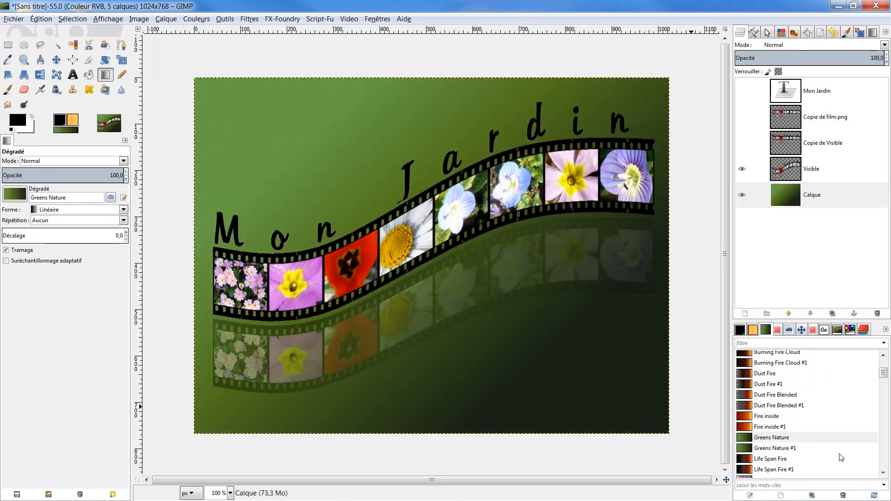